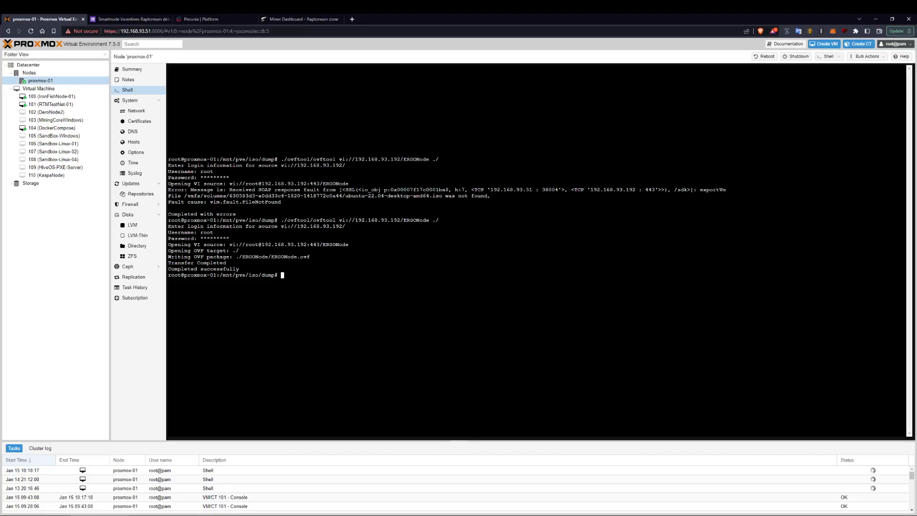
View the VMware OVF Tool 4.5.0 download page, and list the node's dump directory in the shell, highlighting the Linux ovftool zip archive
drag(0, 354, 413, 20)
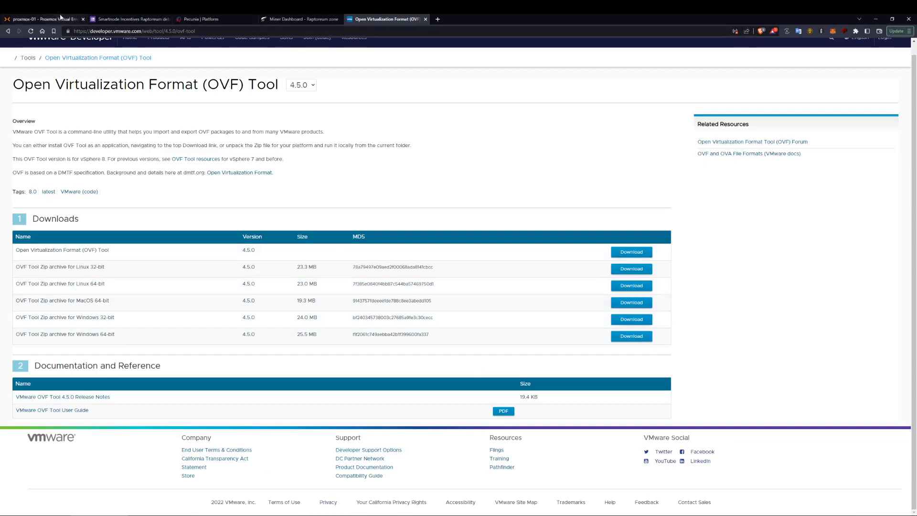
click(46, 19)
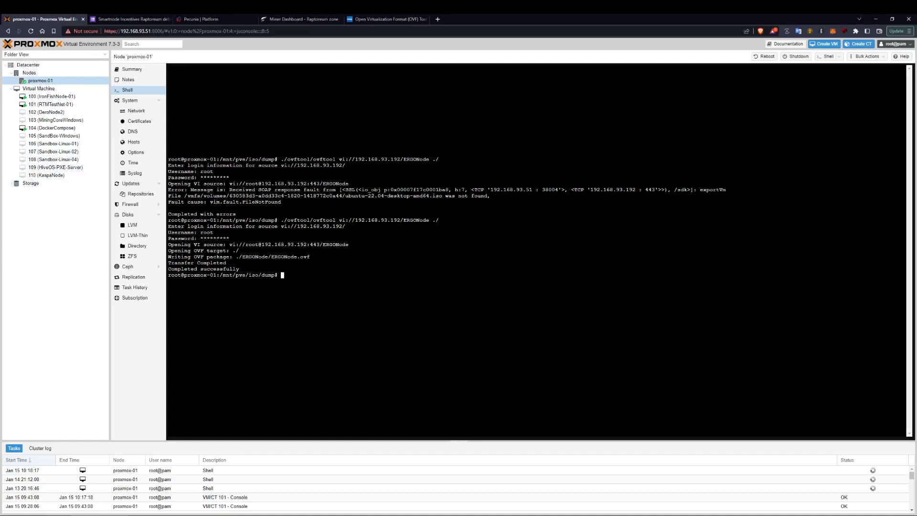
text(ls)
key(Return)
drag(606, 282, 449, 282)
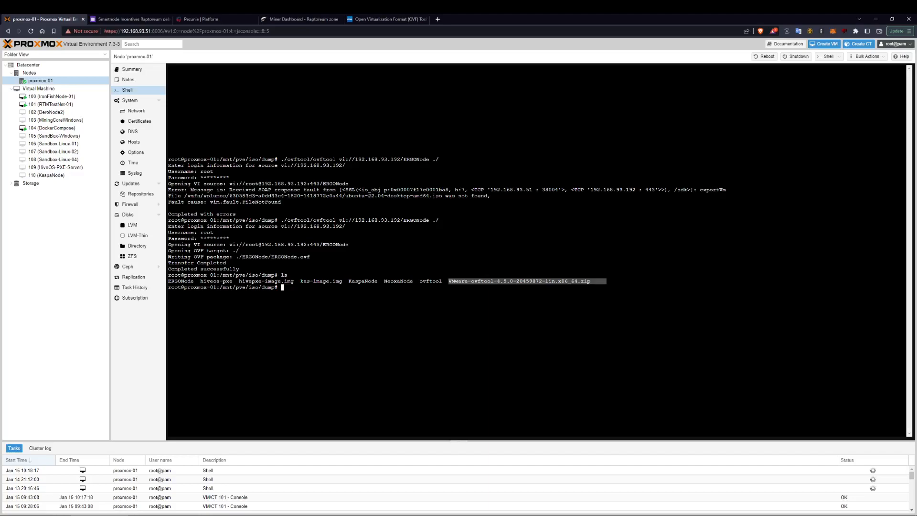
Review the web guides on exporting a VM with ovftool and importing a vmdk into Proxmox, highlighting the ovftool command syntax
click(389, 20)
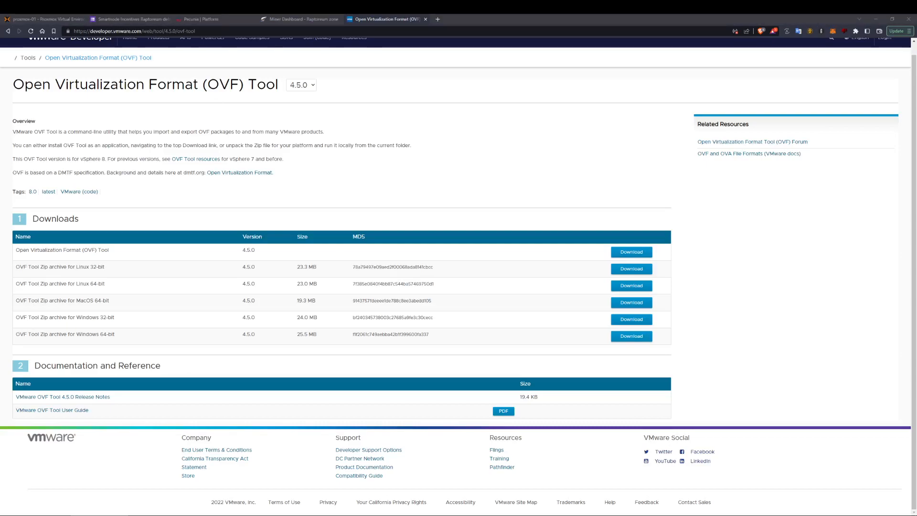
drag(48, 100, 438, 20)
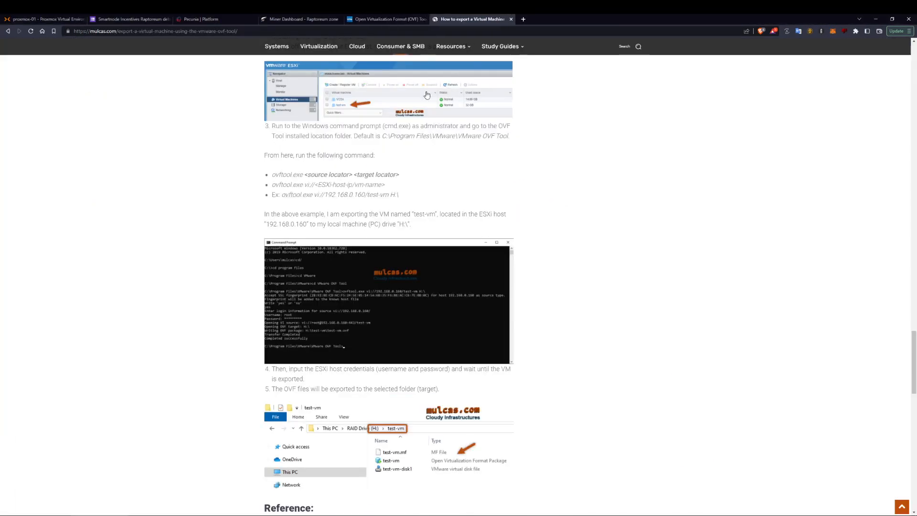
drag(407, 194, 272, 173)
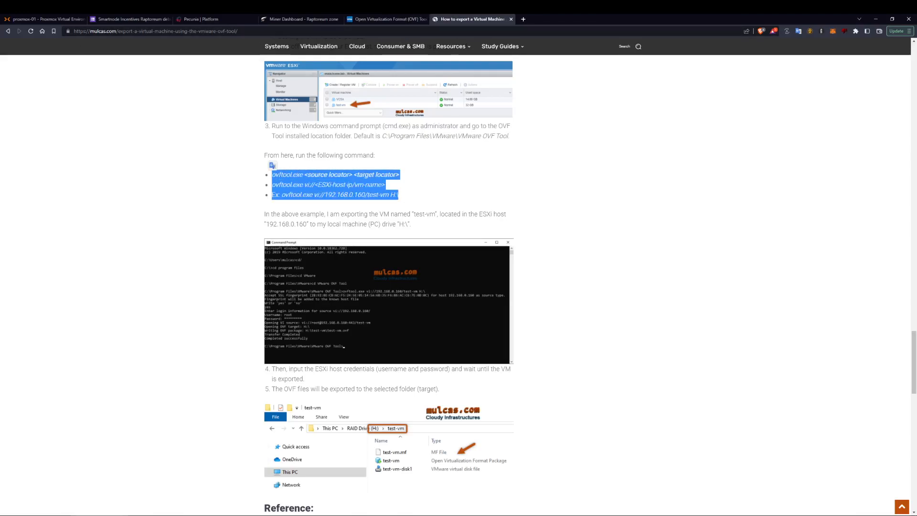
drag(410, 65, 592, 20)
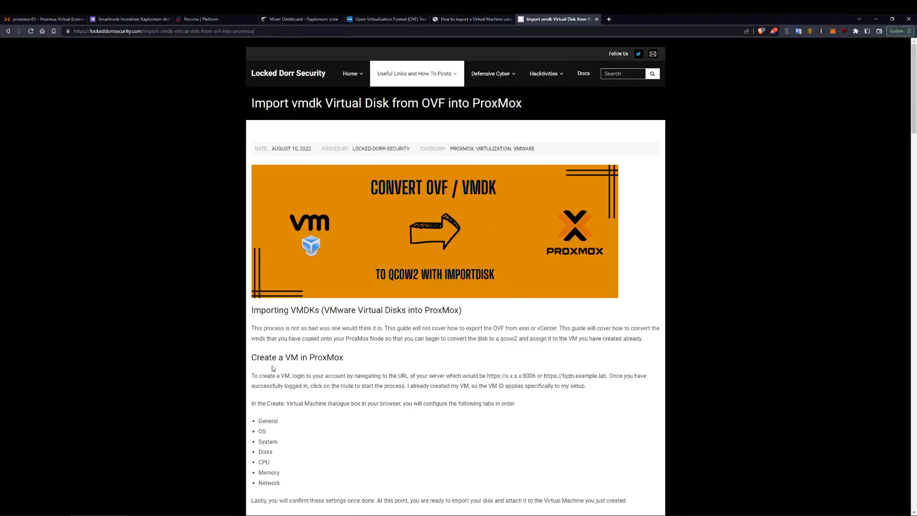
scroll(359, 347, down, 3)
scroll(358, 346, down, 10)
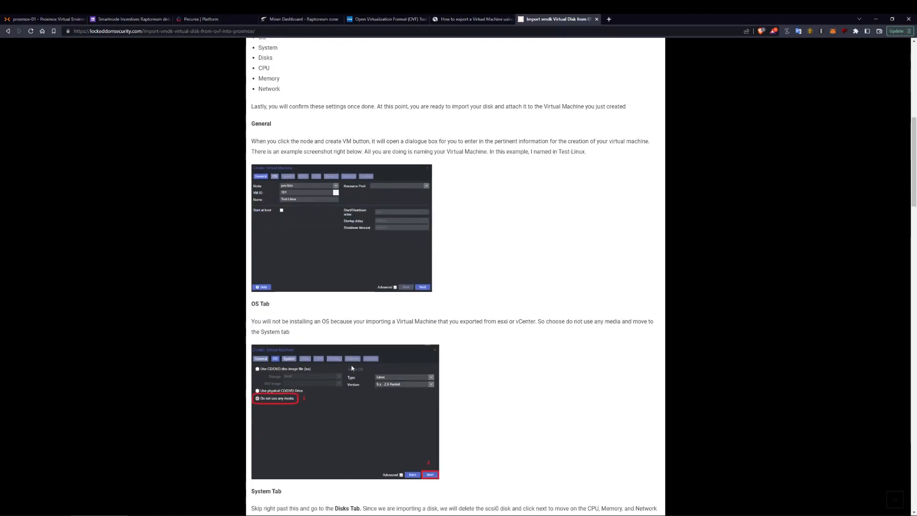
scroll(354, 362, up, 13)
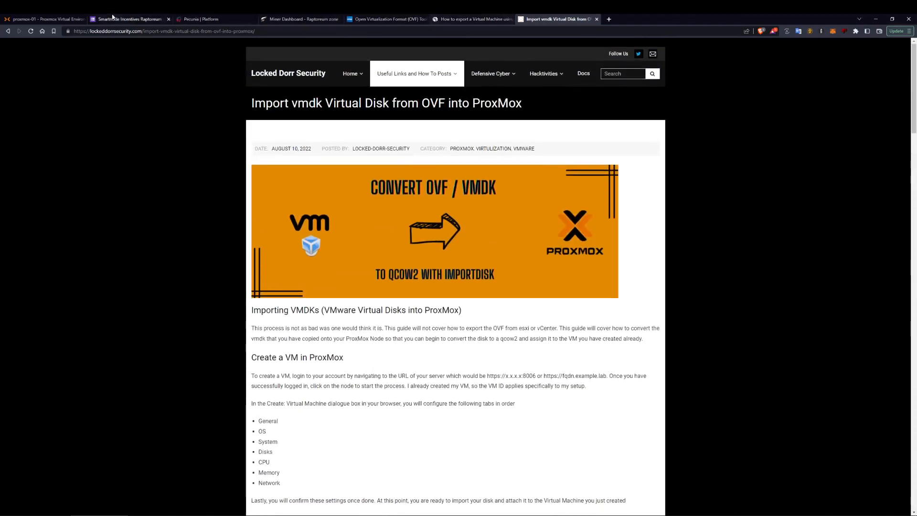
Return to the Proxmox shell and examine the output of the ERGONode OVF export
click(38, 19)
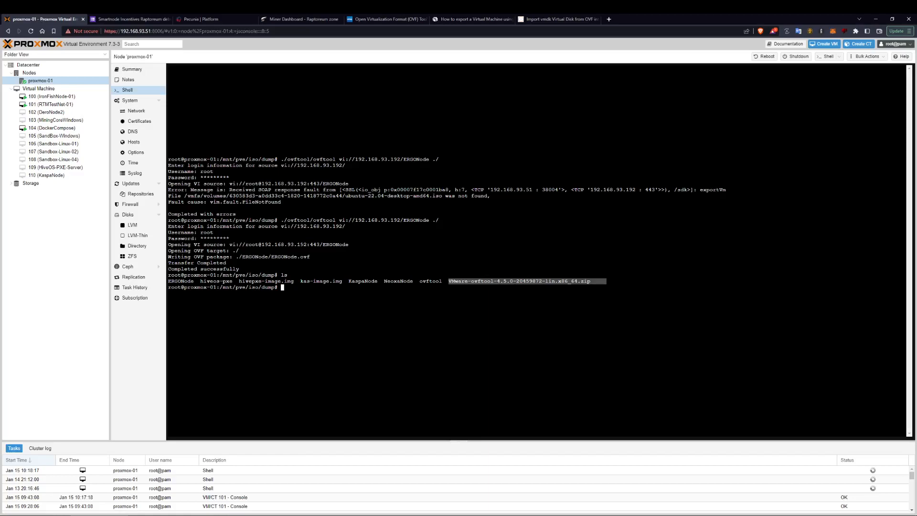
drag(320, 250, 225, 262)
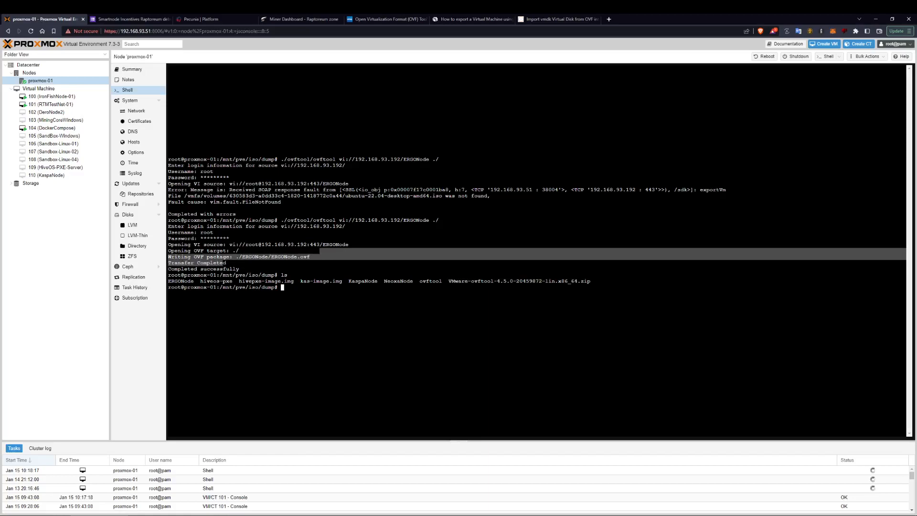
click(258, 267)
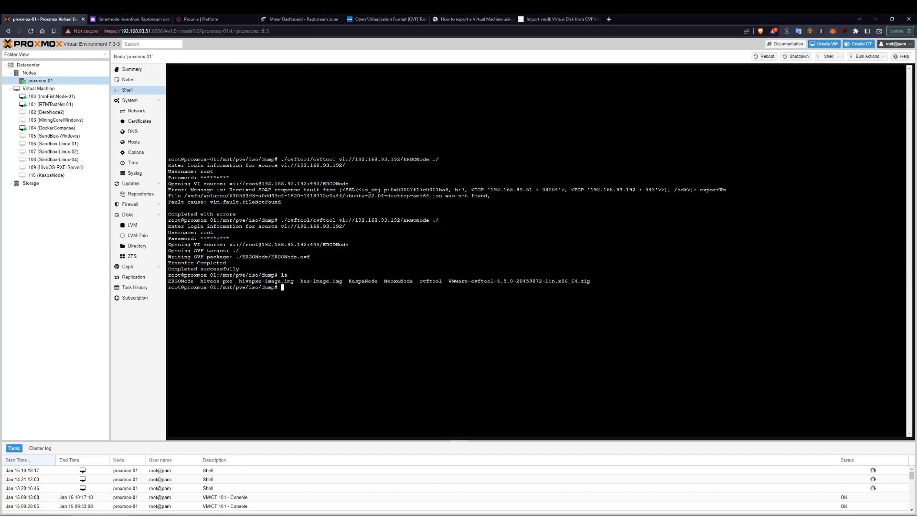
Recall the earlier qemu-img convert command from vmdk to raw and set its source to ./ERGONode/ERGONode-disk1.vmdk
key(Up)
key(Up)
key(Up)
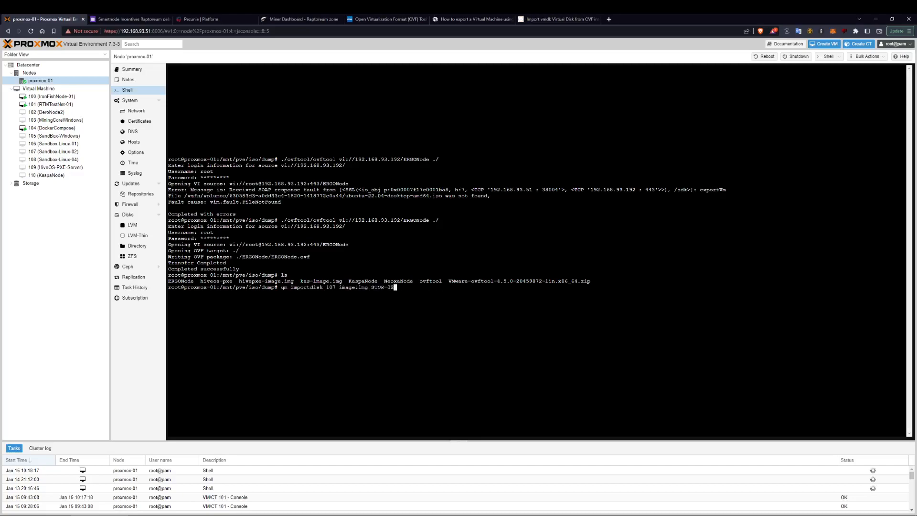
key(Up)
key(Left)
key(Left)
key(Left)
key(Left)
key(Left)
key(Left)
key(Left)
key(Left)
key(Left)
key(Left)
key(Left)
key(Left)
key(Left)
key(Left)
key(Left)
key(Left)
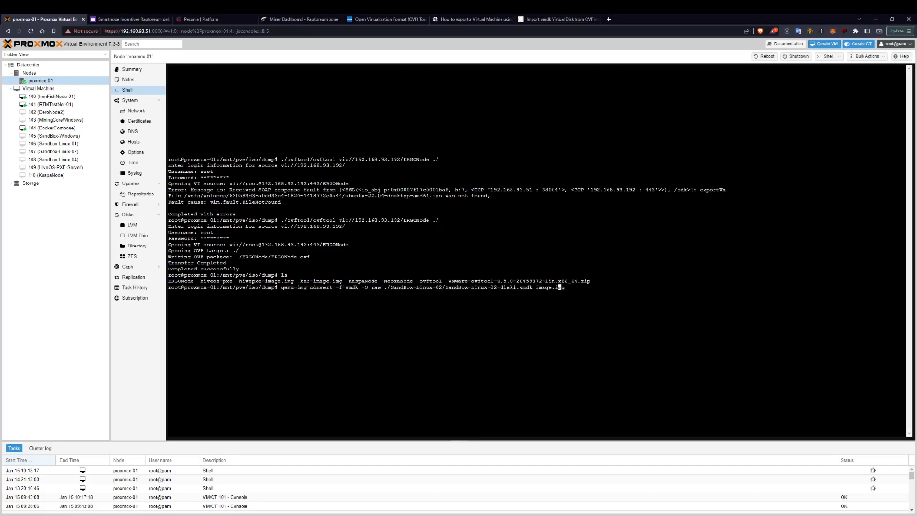
key(Left)
key(Left)
key(Left)
key(Left)
key(Left)
key(BackSpace)
key(BackSpace)
key(BackSpace)
key(BackSpace)
key(BackSpace)
key(BackSpace)
key(BackSpace)
key(BackSpace)
key(BackSpace)
key(BackSpace)
key(BackSpace)
key(BackSpace)
key(BackSpace)
key(BackSpace)
key(BackSpace)
key(BackSpace)
key(BackSpace)
key(BackSpace)
key(BackSpace)
key(BackSpace)
key(BackSpace)
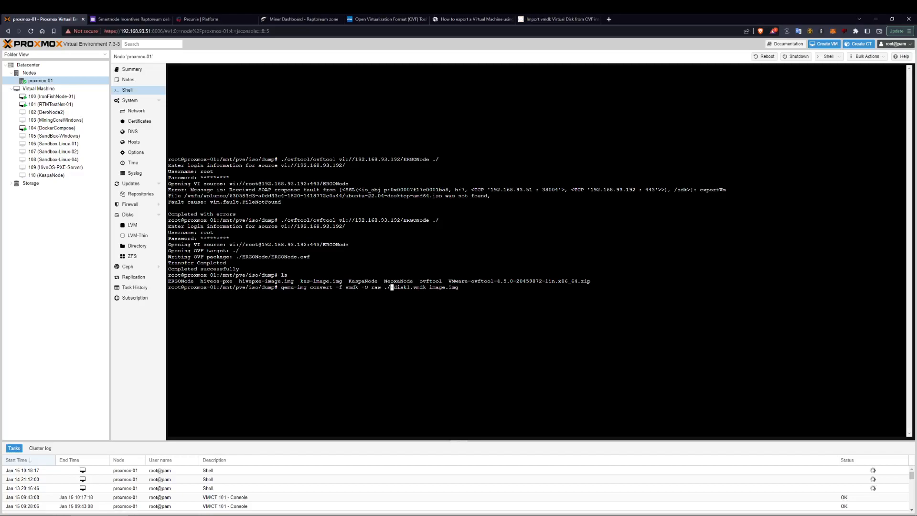
text(ERGONode/ERGONode)
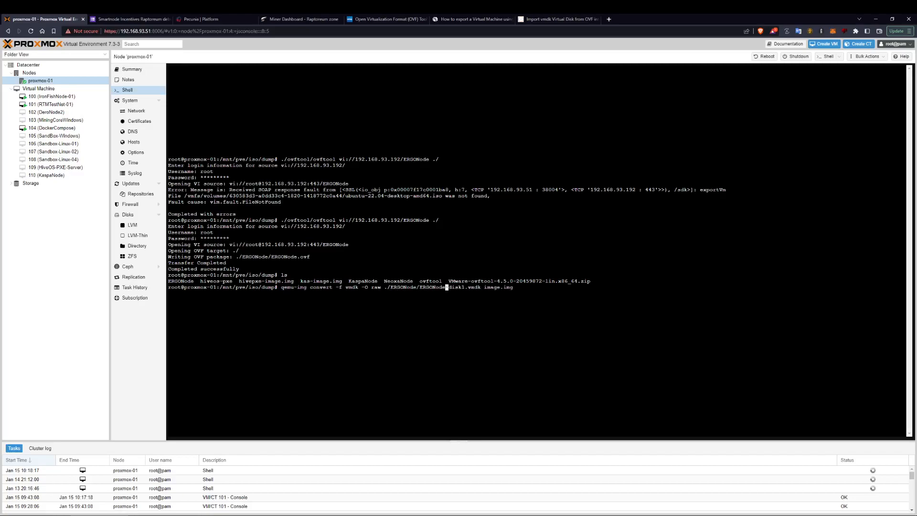
Set the conversion's output file to ergo-image.img and run the qemu-img command
key(Left)
key(Left)
key(Left)
key(Left)
key(Left)
key(Left)
key(Left)
key(Left)
key(Left)
key(Left)
key(Left)
key(Left)
key(Left)
key(Left)
key(Left)
key(Left)
key(Left)
key(Left)
key(Left)
key(Left)
key(Right)
key(Right)
key(Right)
key(Right)
key(Right)
key(Right)
key(Right)
key(Right)
key(Right)
key(Right)
key(Right)
key(Right)
key(Right)
key(Right)
key(Right)
key(Right)
key(Right)
key(Right)
key(Right)
key(Right)
key(Right)
key(Right)
key(Right)
key(Right)
key(Right)
key(Right)
key(Right)
key(Right)
key(Right)
key(Right)
key(Right)
key(Right)
key(Right)
key(Right)
key(Right)
key(Right)
key(Right)
key(Right)
key(Right)
key(Right)
key(Right)
key(Right)
key(Right)
text(ergo-)
key(Return)
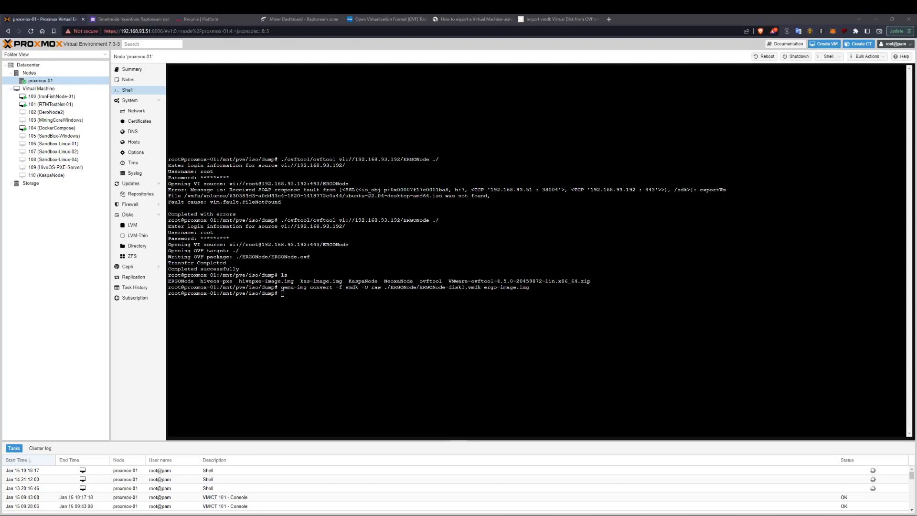
List the dump directory's contents to check for the converted ergo-image.img file
key(alt+Tab)
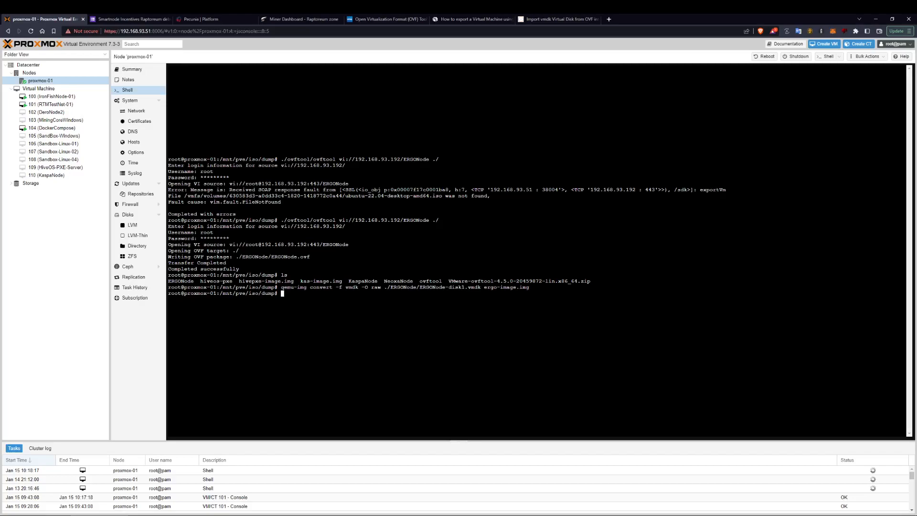
text(ls)
key(Return)
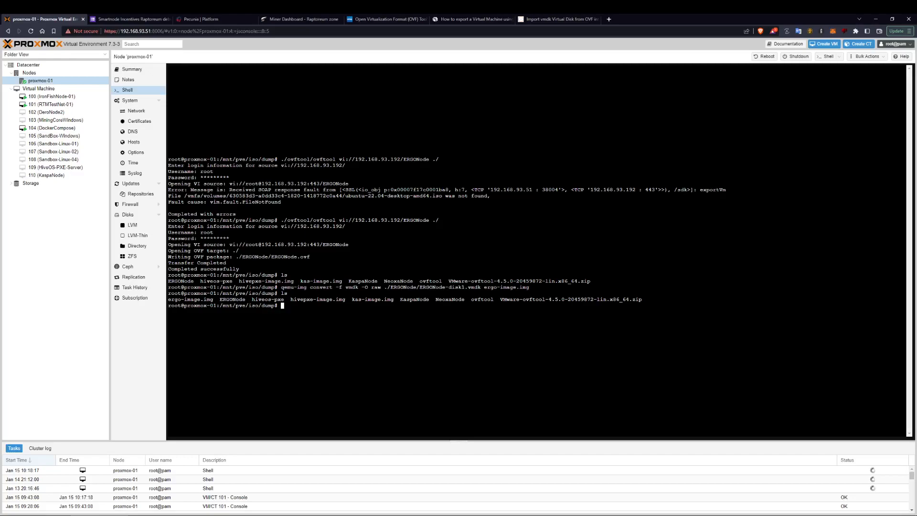
Start creating a new virtual machine on proxmox-01 and name it ErgoNode
click(46, 175)
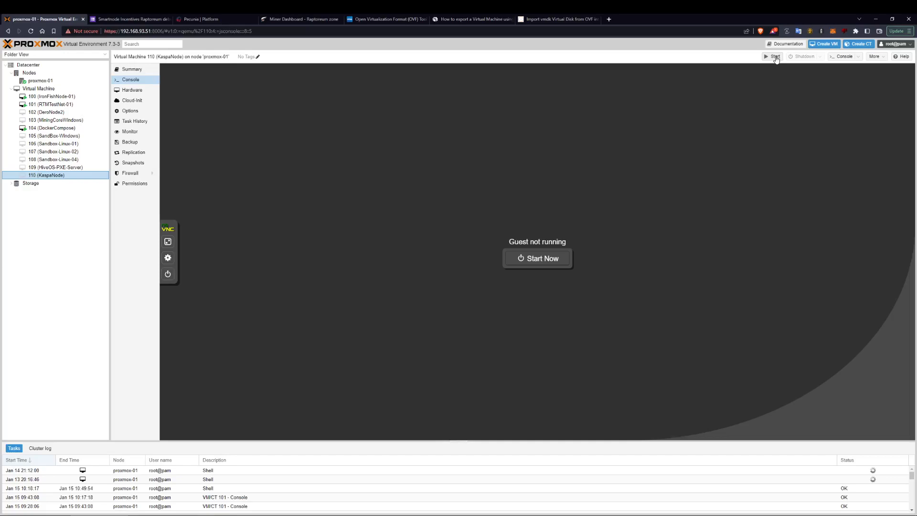
click(824, 44)
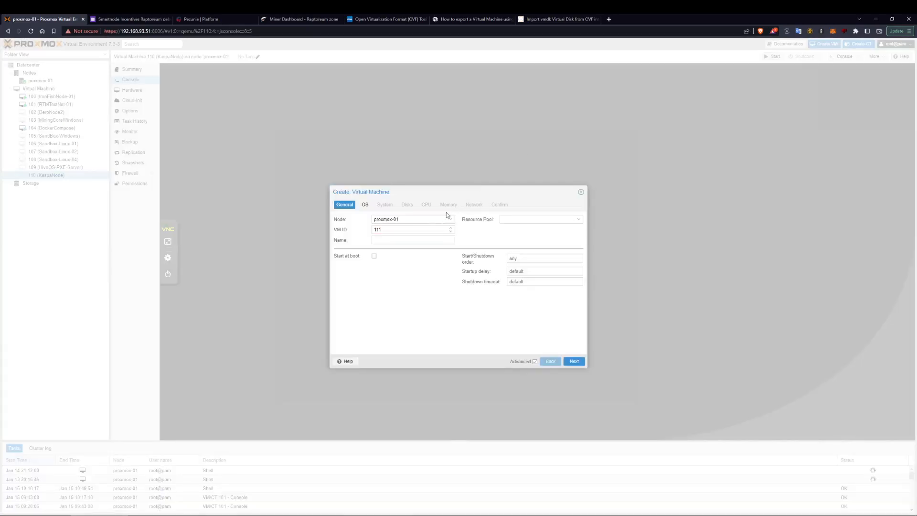
click(382, 241)
text(ERgo)
key(BackSpace)
key(BackSpace)
key(BackSpace)
text(rgoNode)
click(574, 361)
Configure the new VM to use no installation media, keep the default system settings, and remove the scsi0 disk
click(340, 261)
click(581, 360)
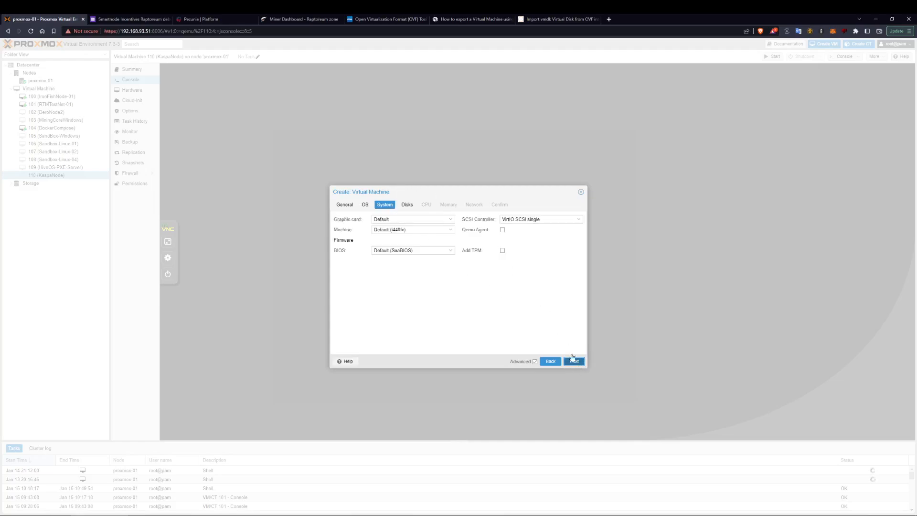
click(574, 361)
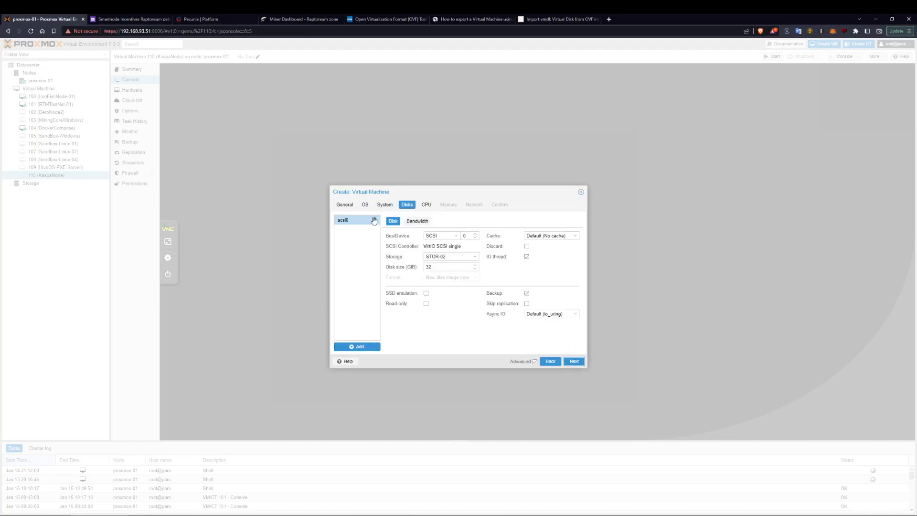
click(375, 220)
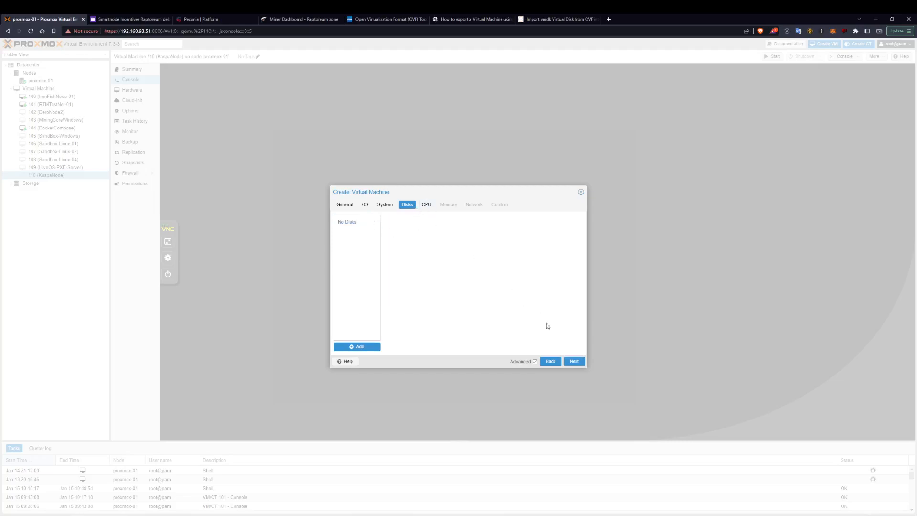
click(574, 361)
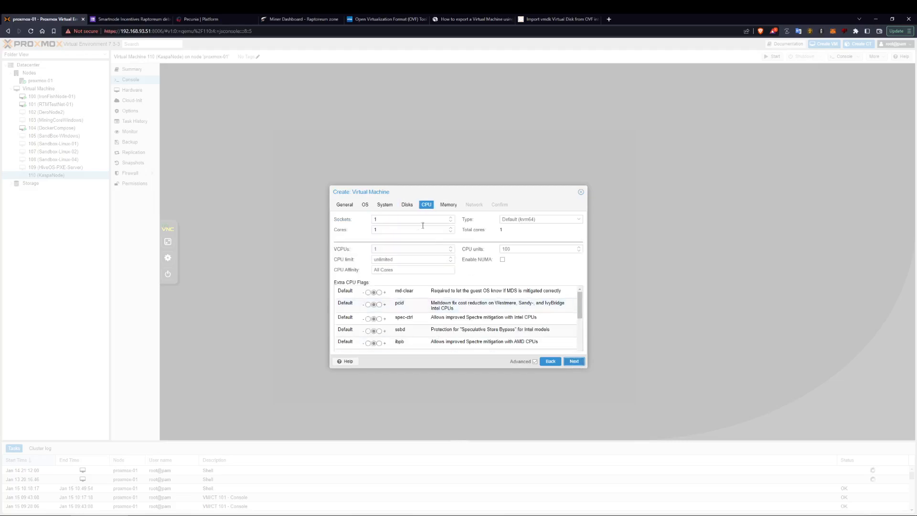
Accept the default CPU, memory and network settings and finish creating the ErgoNode VM
click(574, 361)
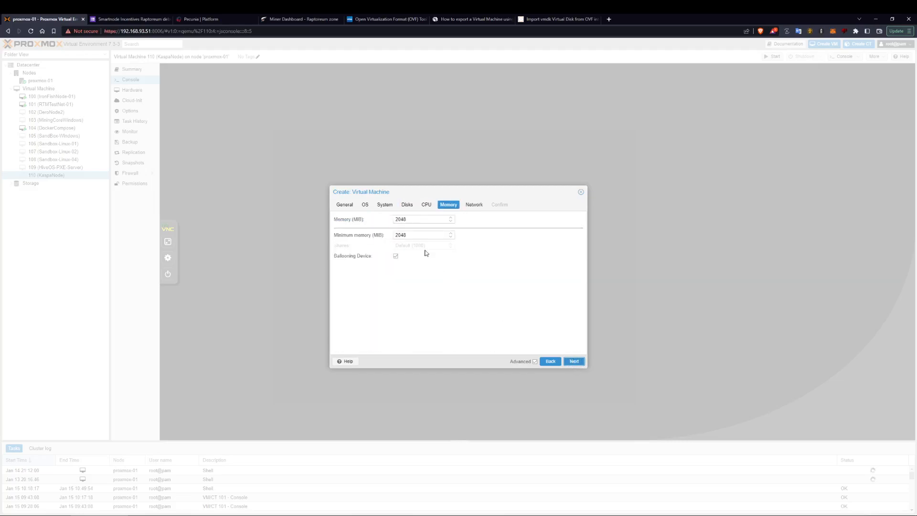
click(574, 361)
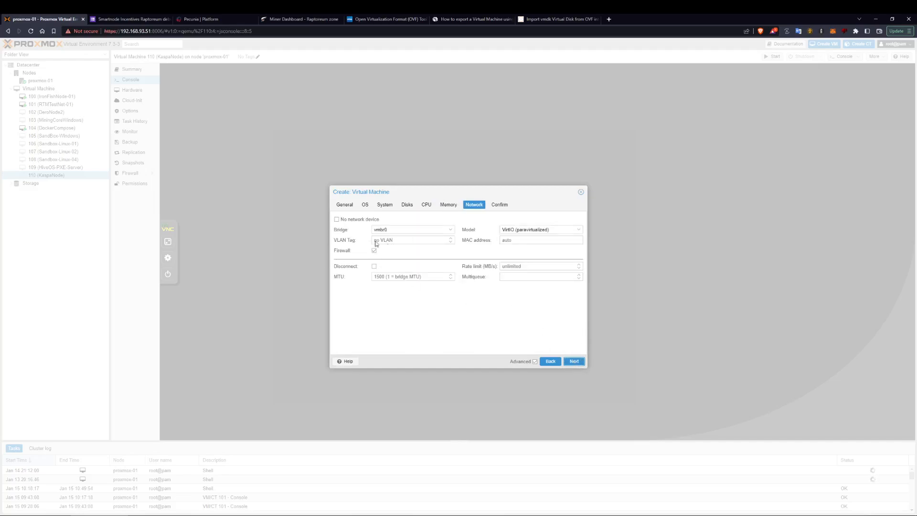
click(575, 361)
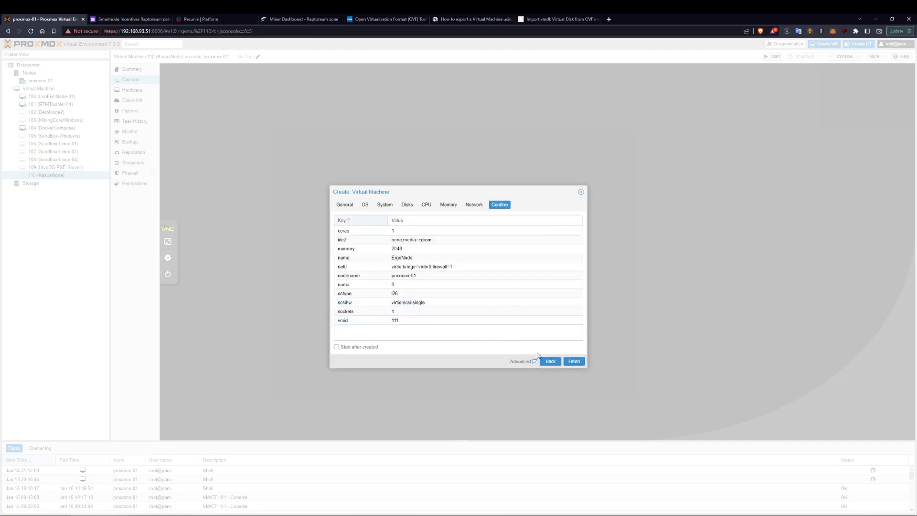
click(574, 362)
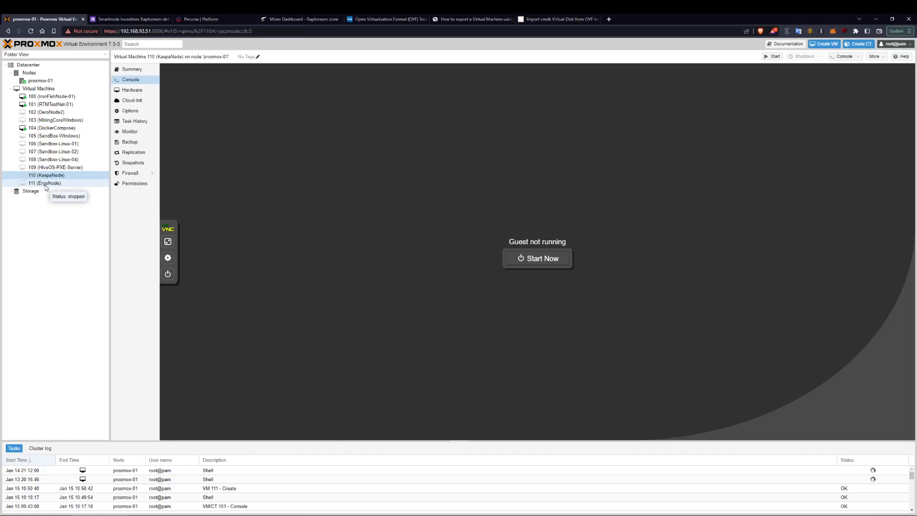
Check the new ErgoNode VM, return to the proxmox-01 node's shell and reattach the screen session import2
click(52, 183)
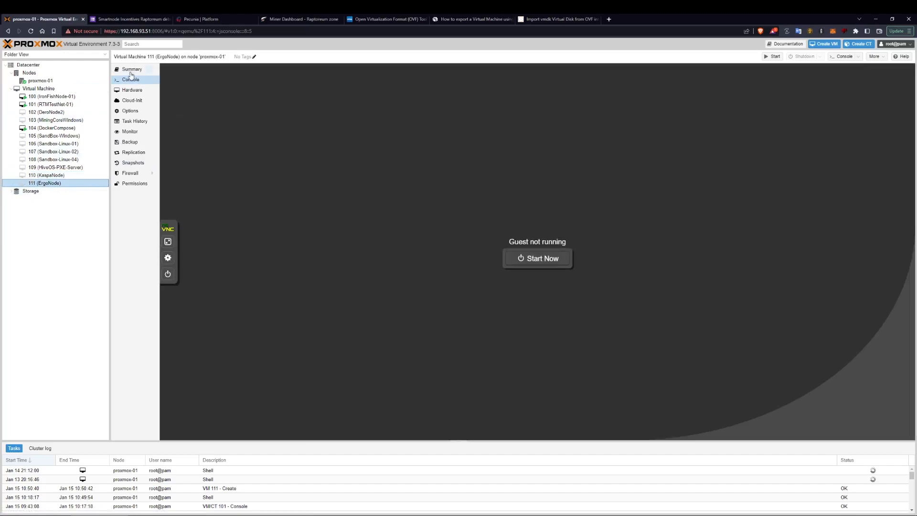
click(41, 81)
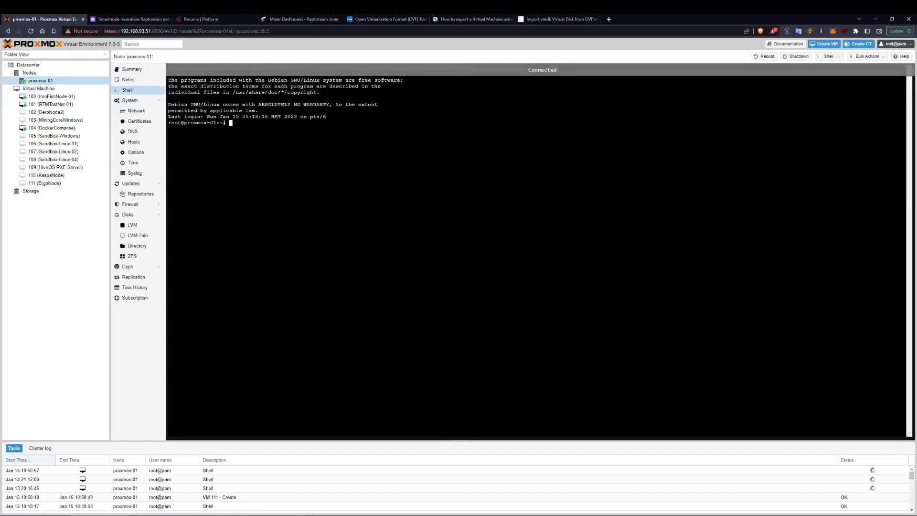
text(screen -R import2)
key(Return)
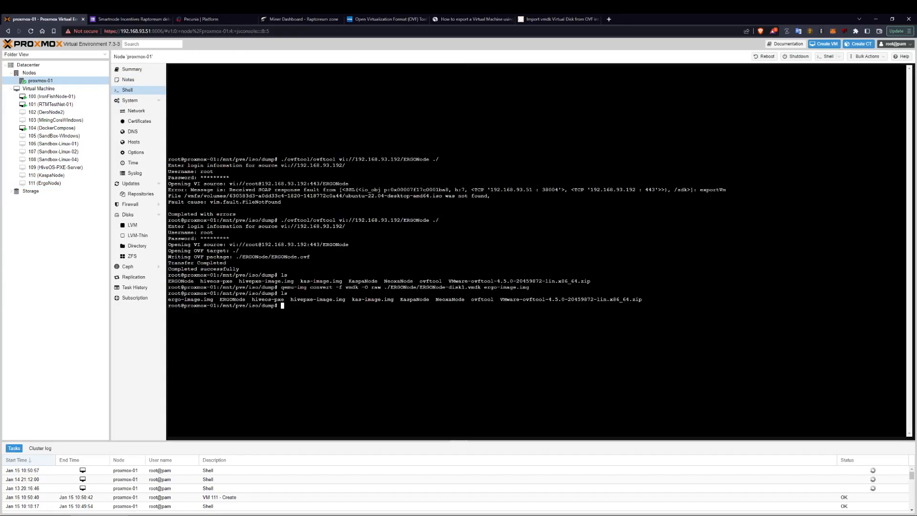
Recall the earlier qm importdisk command for storage STOR-02 and change its source image to ergo-image.img
key(Up)
key(Up)
key(Up)
key(Up)
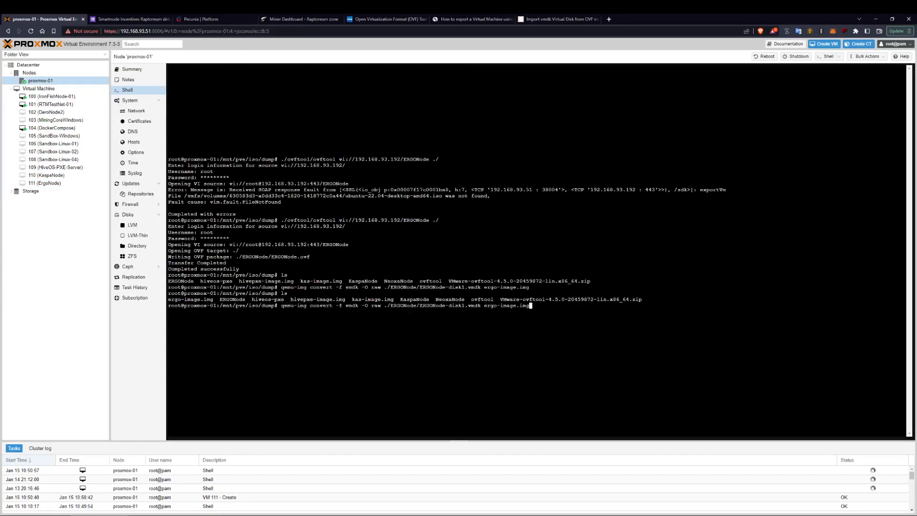
key(Up)
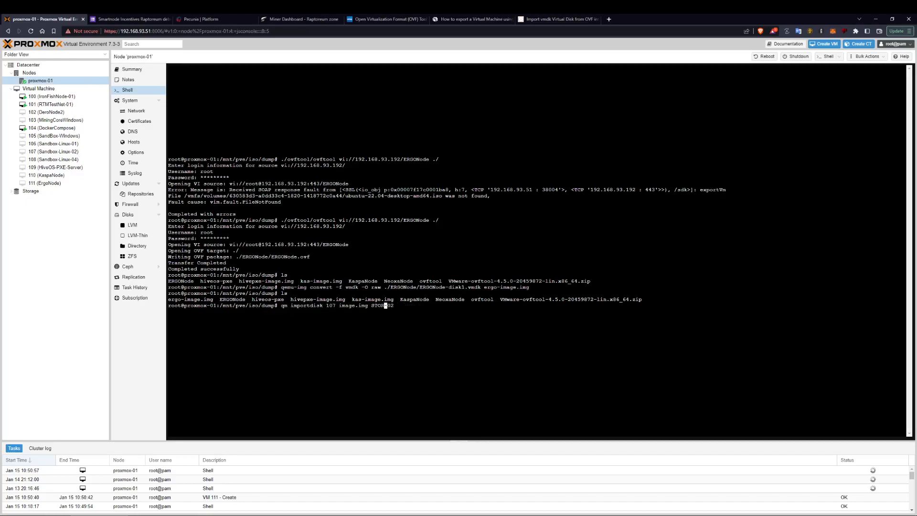
key(Left)
key(Left)
key(Left)
key(Left)
key(Left)
key(Left)
key(Left)
key(Left)
key(Left)
key(Left)
key(Left)
key(Left)
key(Left)
key(Left)
key(Left)
key(Left)
key(Left)
text(erg)
key(BackSpace)
text(o)
key(BackSpace)
text(o)
key(BackSpace)
text(go-)
key(Tab)
key(BackSpace)
key(BackSpace)
key(BackSpace)
key(BackSpace)
key(BackSpace)
key(BackSpace)
key(BackSpace)
key(BackSpace)
key(BackSpace)
Set the import command's target VM ID to 111 and run the disk import
key(Left)
key(Left)
key(Left)
key(Left)
key(Left)
key(BackSpace)
key(BackSpace)
key(BackSpace)
text(11)
key(Return)
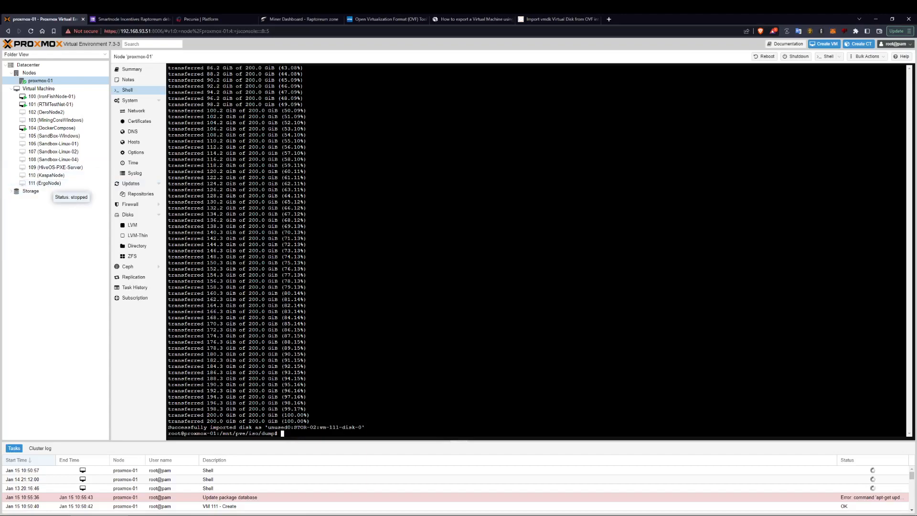
Detach the screen session and attach the unused disk STOR-02:vm-111-disk-0 to the ErgoNode VM as SCSI 0 with default settings
key(ctrl+a)
key(d)
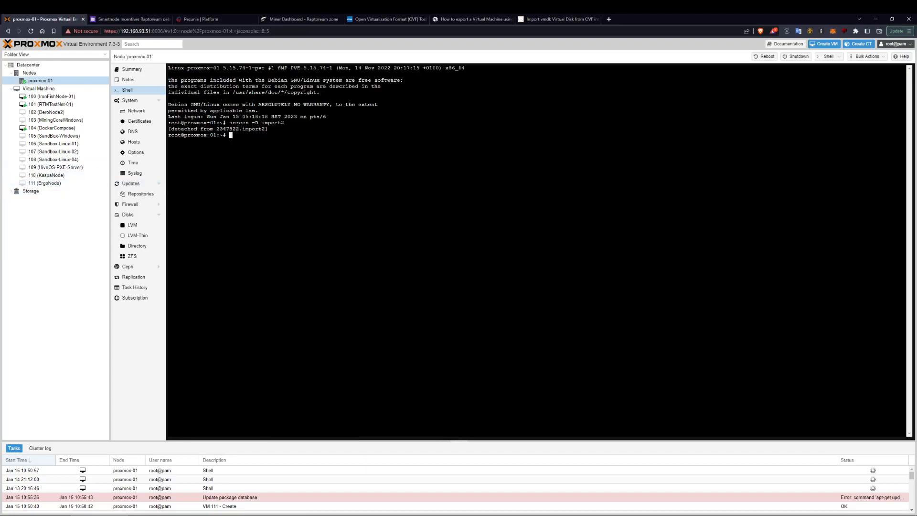
click(48, 183)
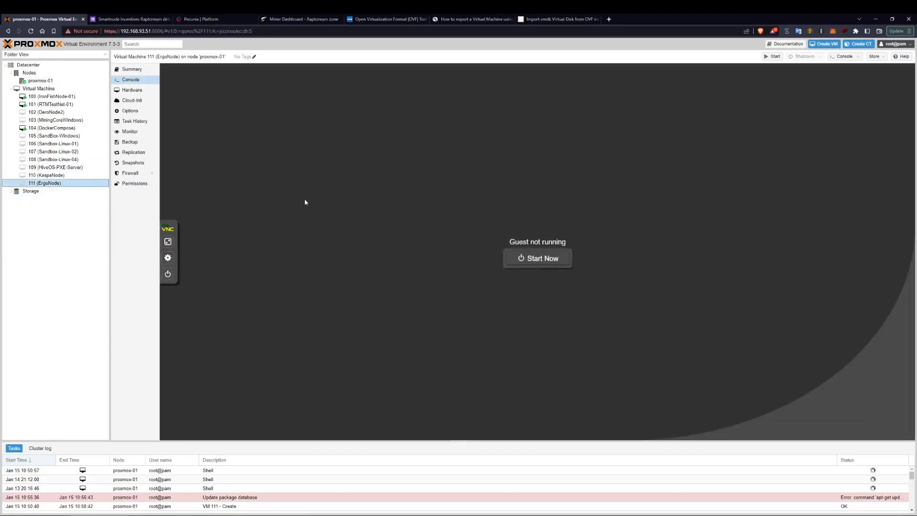
click(132, 91)
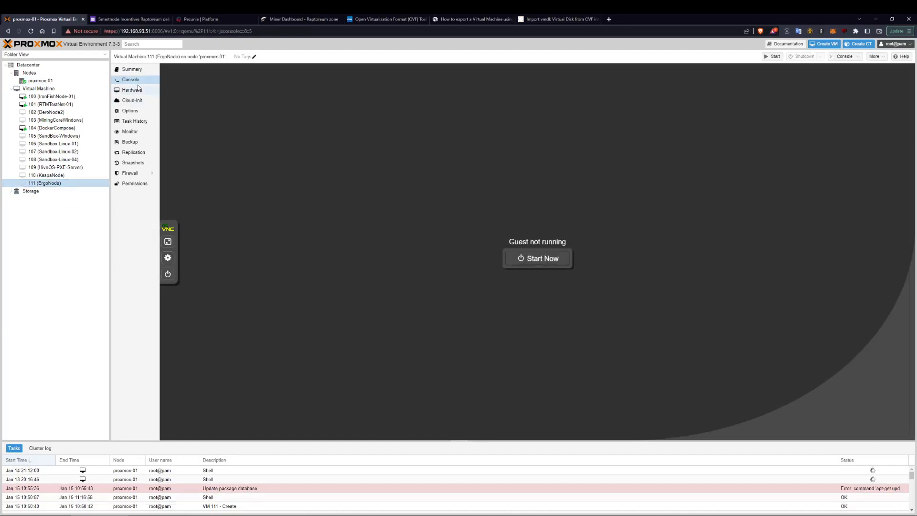
click(219, 153)
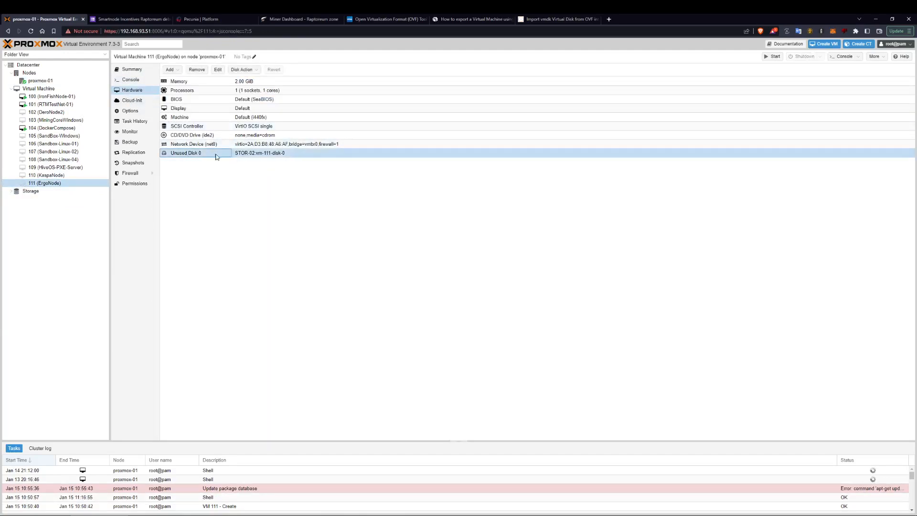
click(218, 69)
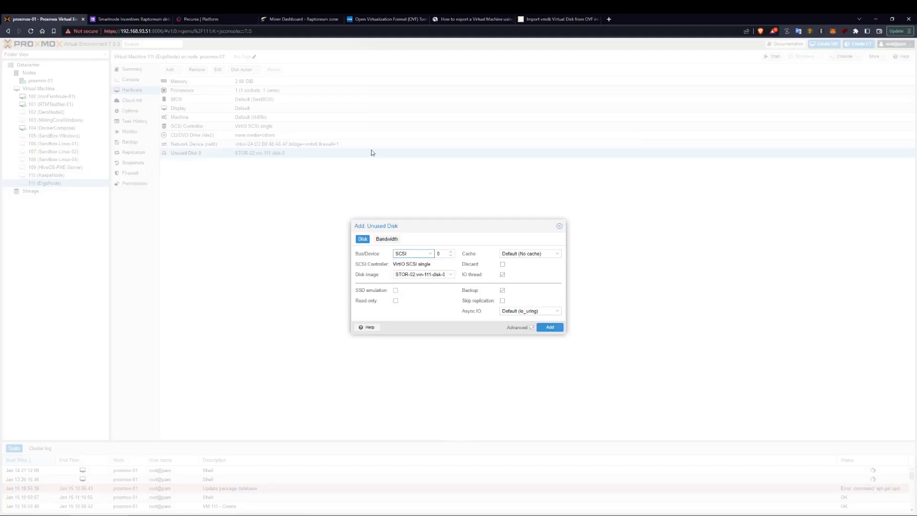
click(549, 328)
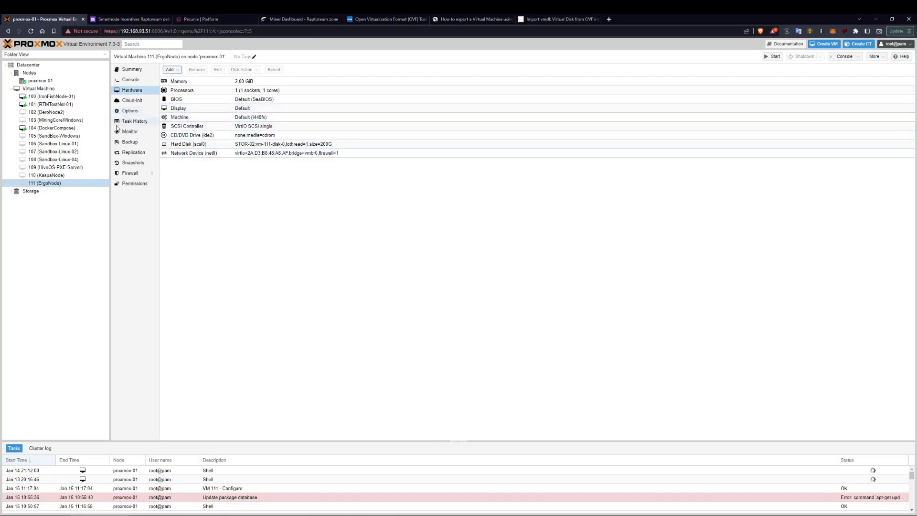
Enable scsi0 in the ErgoNode VM's boot order and move it to first place, ahead of ide2 and net0
click(130, 110)
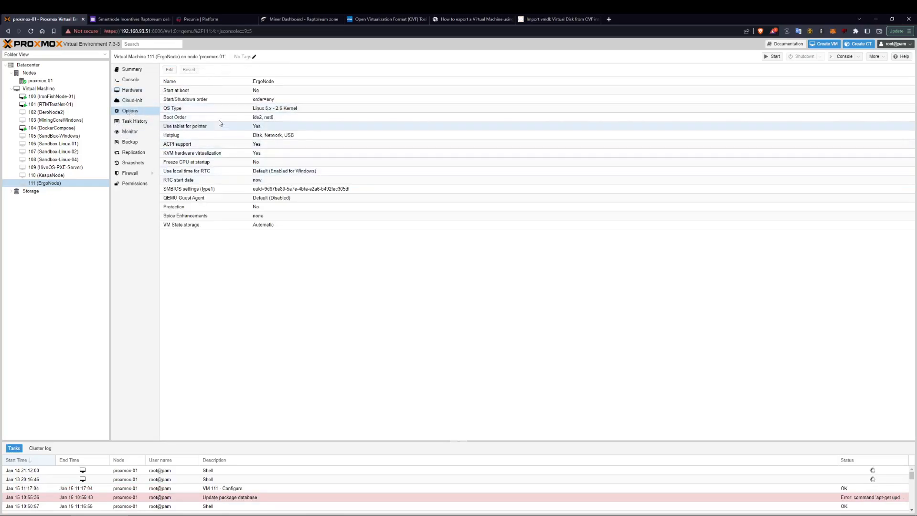
click(199, 117)
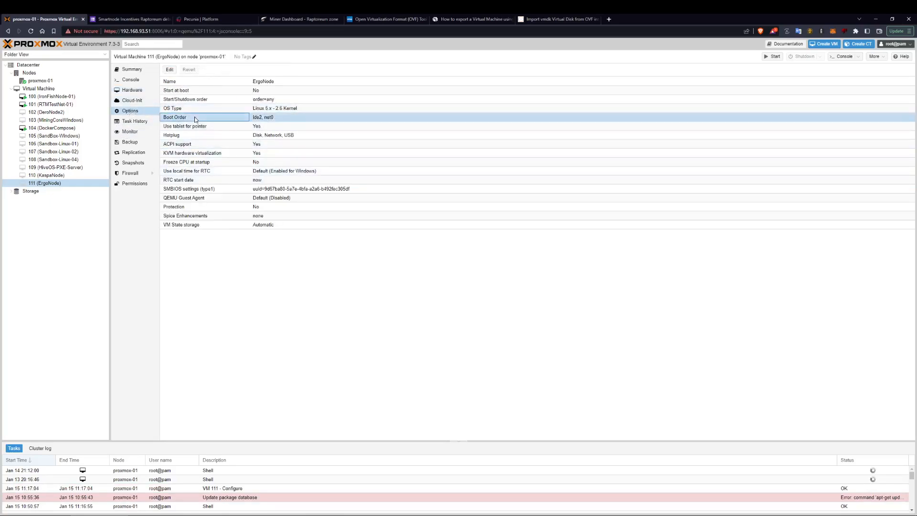
click(169, 69)
click(387, 274)
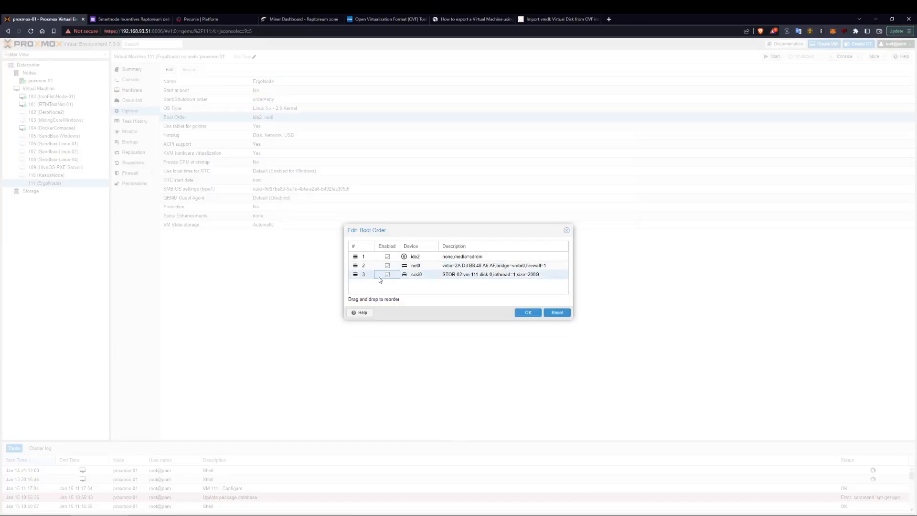
drag(355, 274, 355, 256)
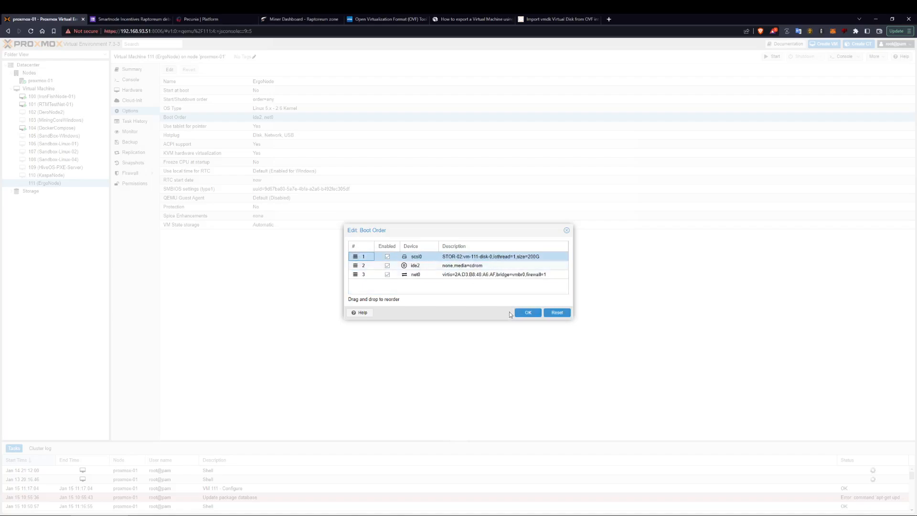
click(527, 313)
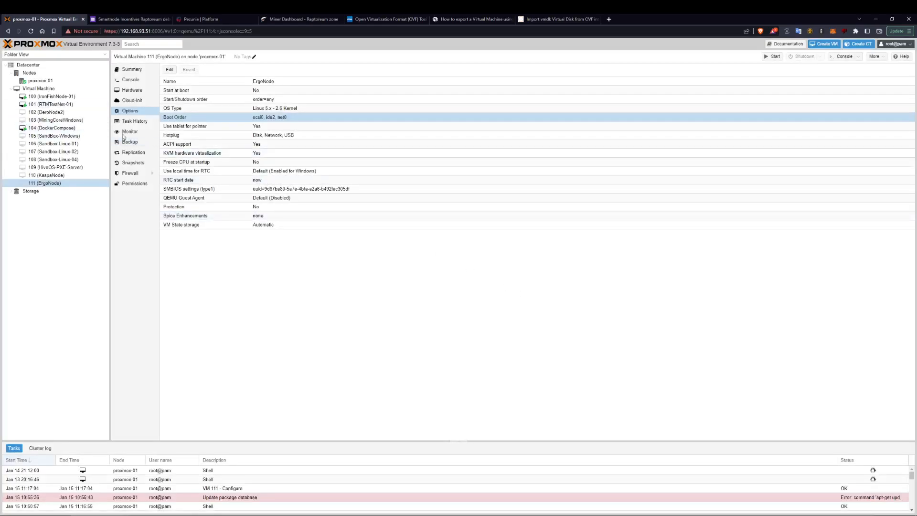
Start the ErgoNode VM and log in on its console as rtm with the account password
click(772, 56)
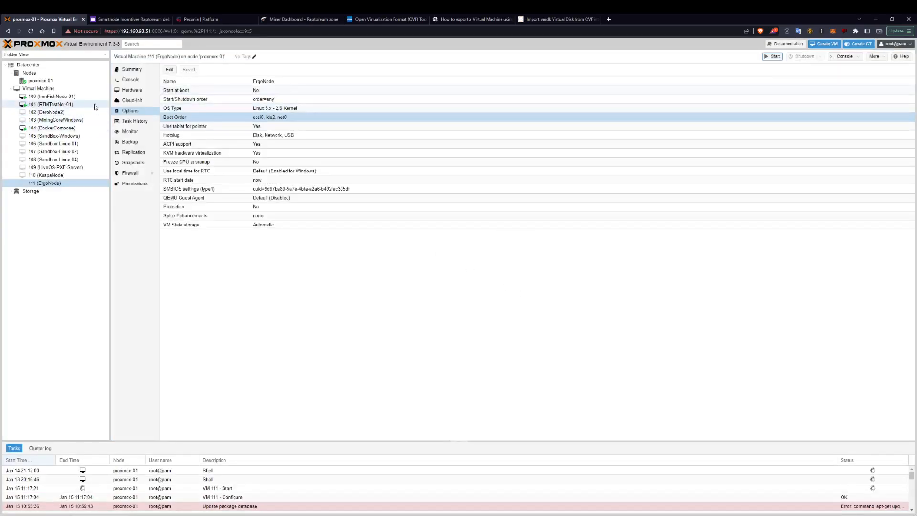
click(134, 80)
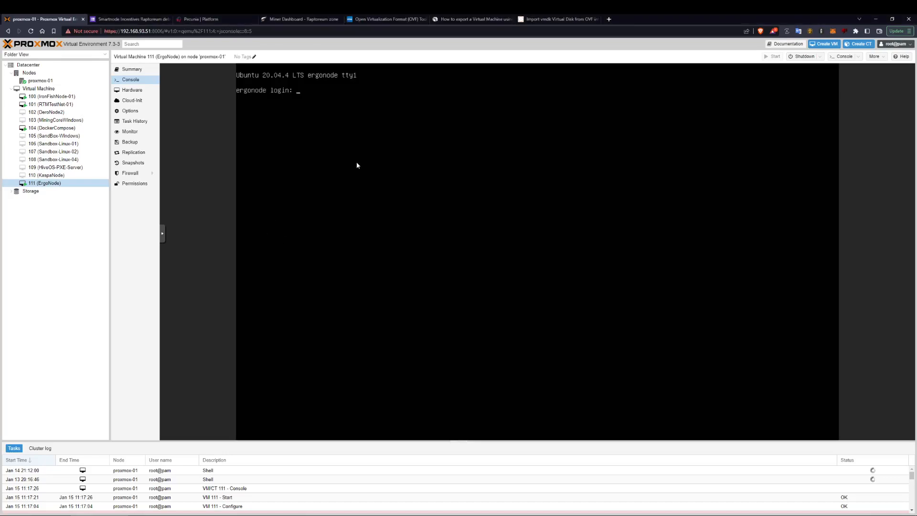
text(rtm)
key(Return)
key(Return)
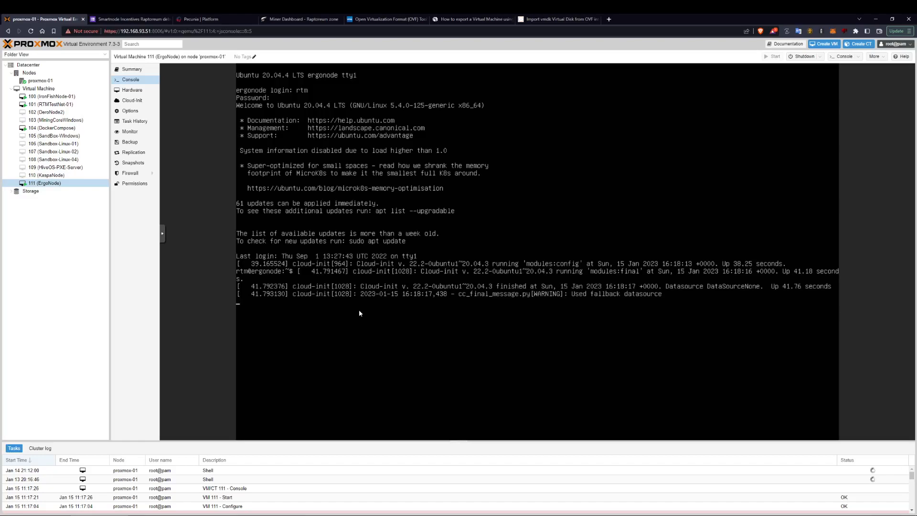
List the guest's network interfaces, trying ifconfig and then ip a
text(ifconfig)
key(Return)
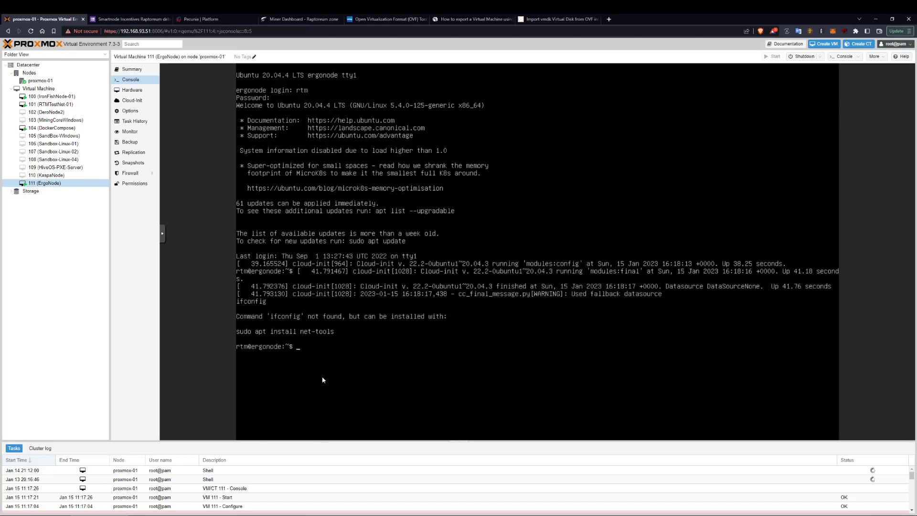
text(p a)
key(Return)
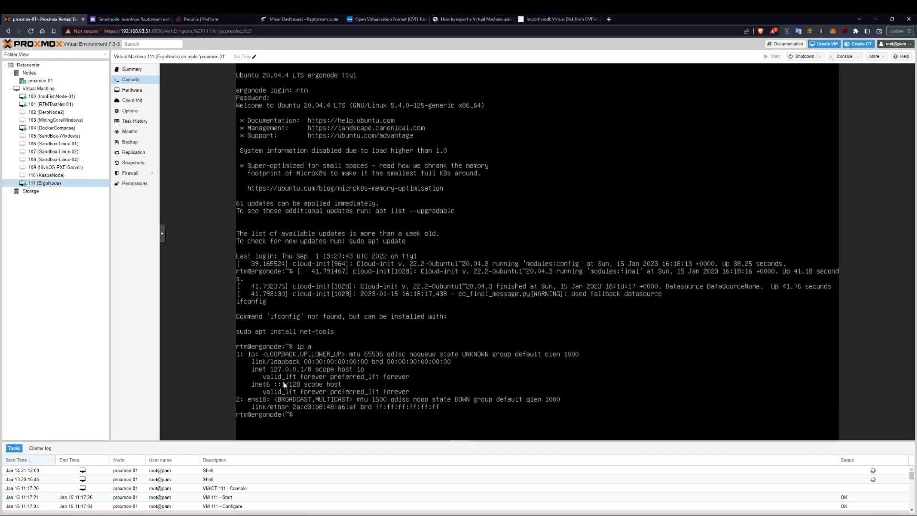
Bring the ens18 interface up with sudo ip link set, entering the account password, and check the interfaces with ip a
text(ip link set dev ens18 up)
key(Return)
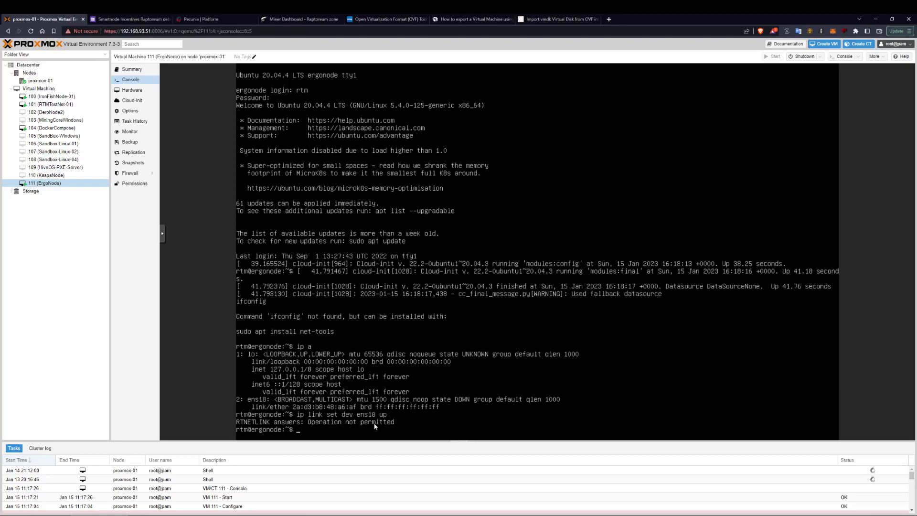
key(Up)
text(sudo)
key(Return)
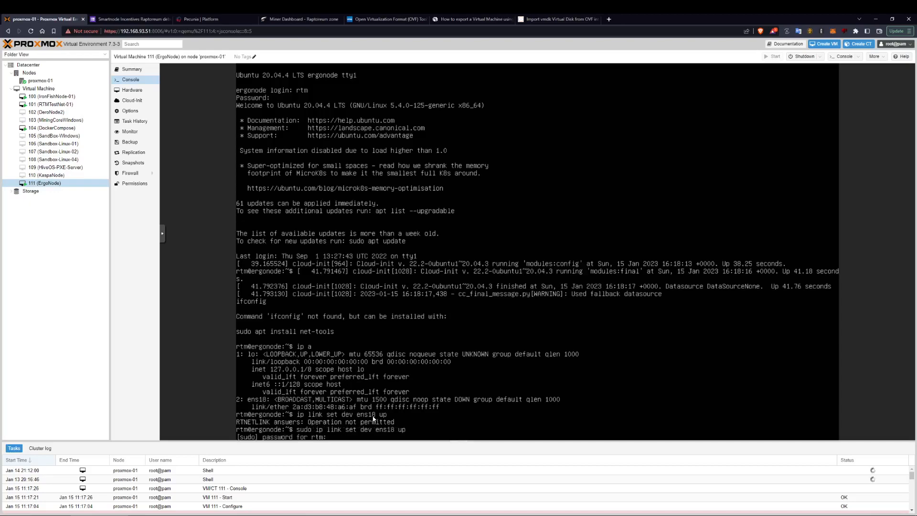
key(Return)
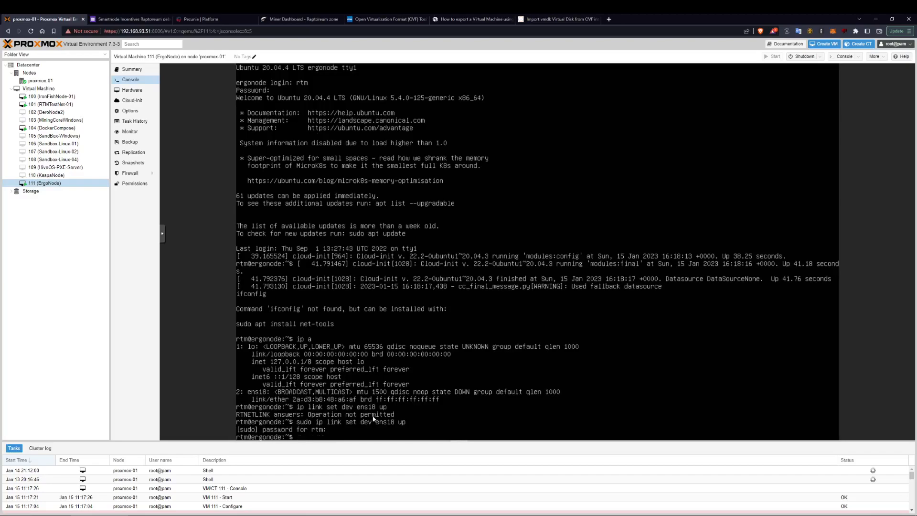
text(ip a)
key(Return)
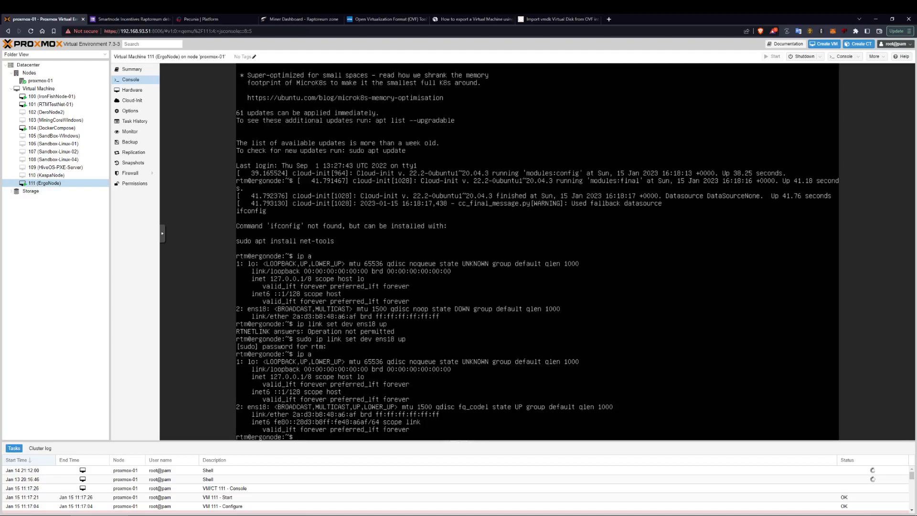
Create the netplan file /etc/netplan/99_config.yaml in nano with sudo, clearing the terminal first
click(338, 416)
text(sudo)
text( nan)
text(o et)
text(/etc)
text(/)
text(net)
text(plan/)
text(99)
text(_config)
text(.yam)
key(ctrl+l)
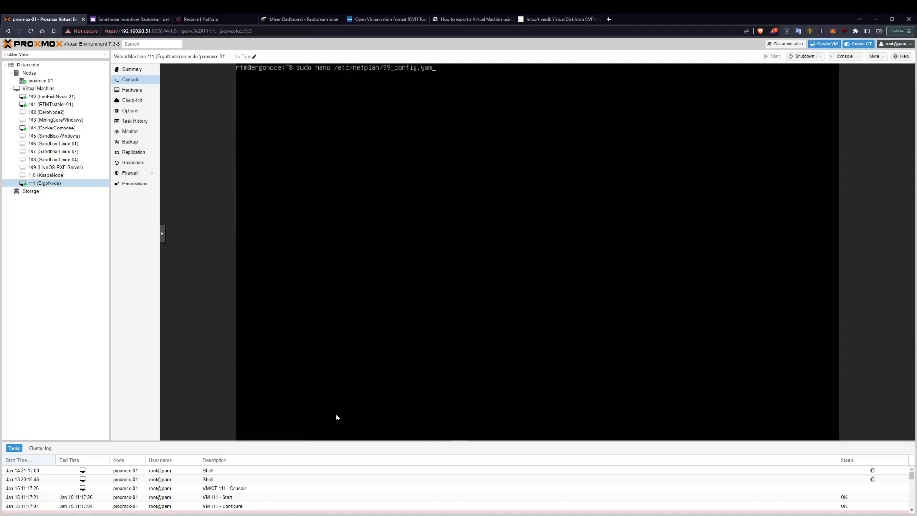
key(Return)
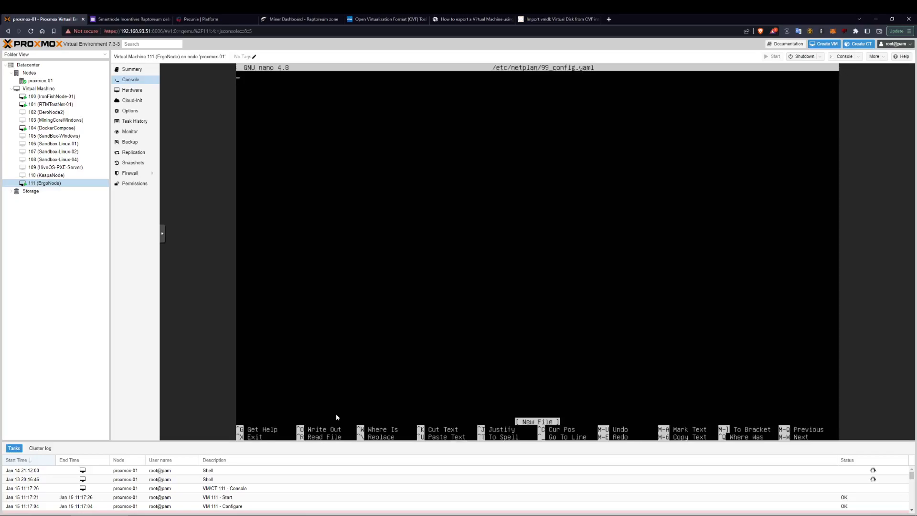
Enter the network block with version 2, renderer networkd and an ethernets entry for ens18
text(network)
text(version)
text(: 2)
key(Return)
text(re)
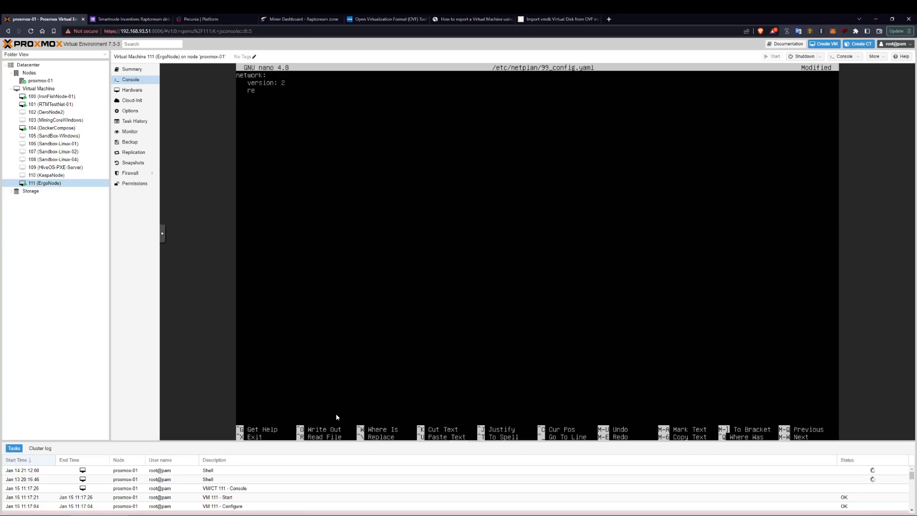
text(nderer: networkd)
text(ethernets:       )
text(ens18:)
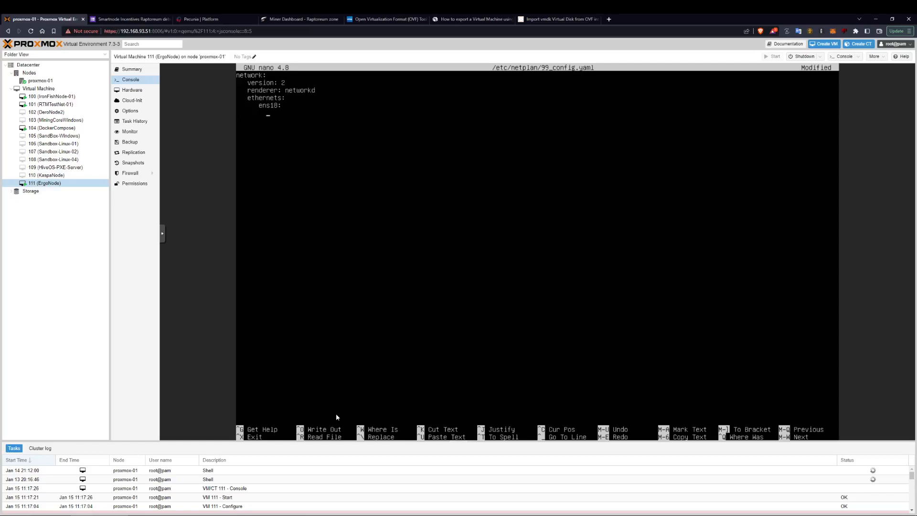
Add dhcp4: true under ens18, then save the netplan file and exit nano
text(dh cp4: tr)
key(BackSpace)
key(BackSpace)
key(BackSpace)
key(BackSpace)
key(BackSpace)
key(ctrl+r)
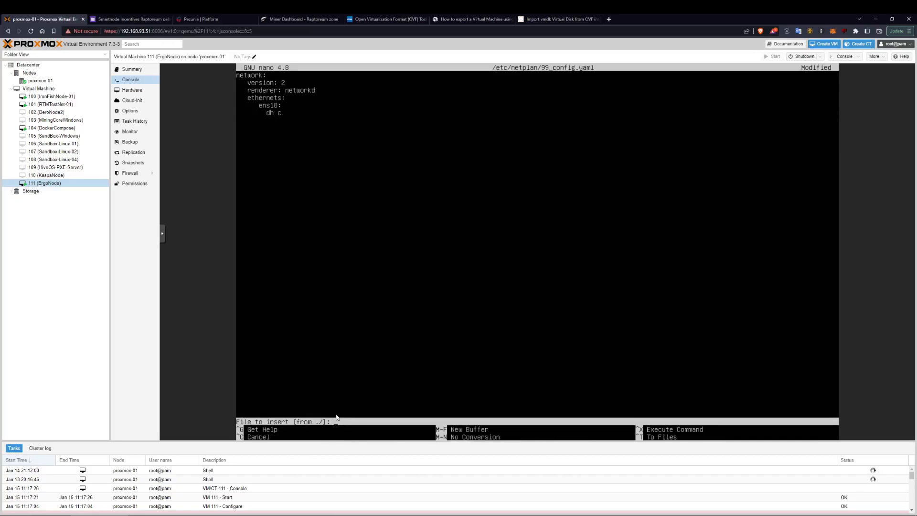
key(ctrl+x)
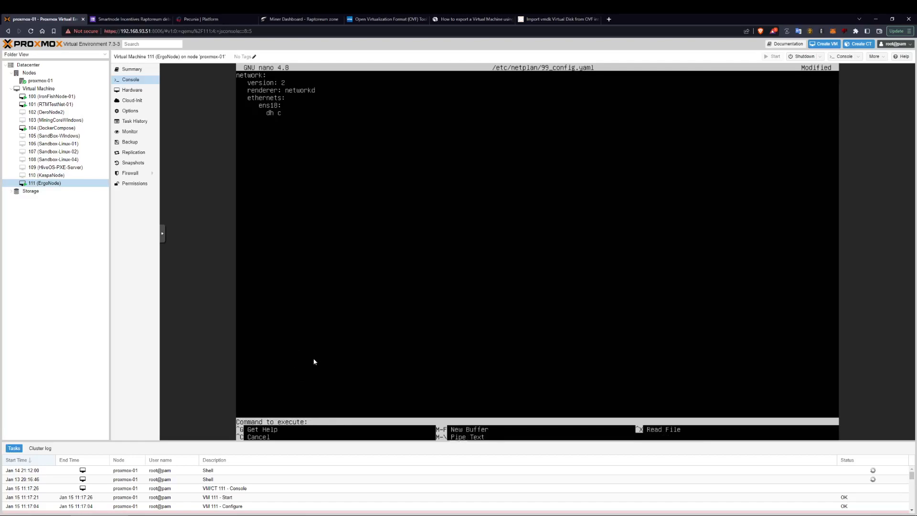
key(ctrl+c)
key(BackSpace)
text(cp4: true)
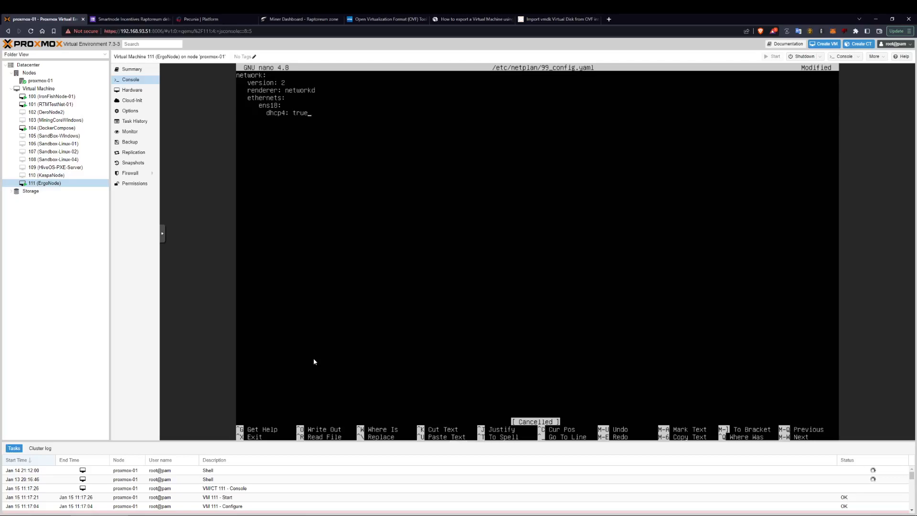
key(ctrl+o)
key(Return)
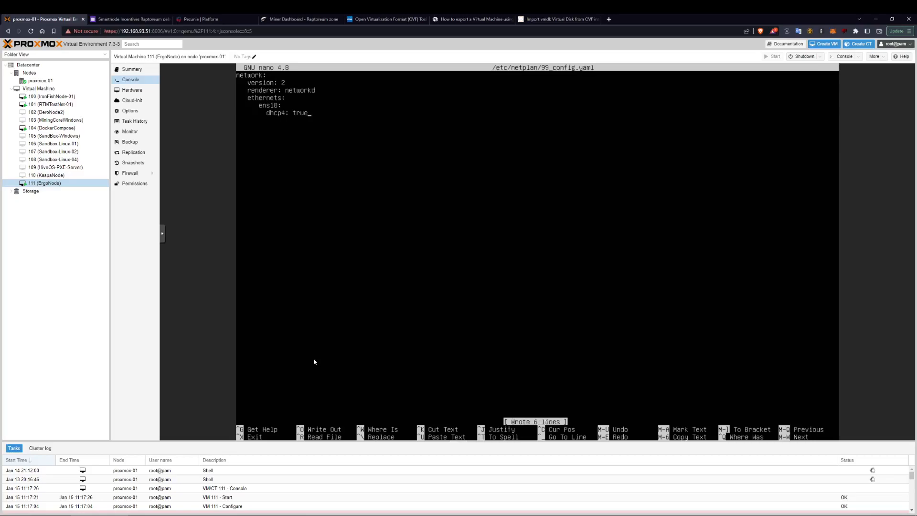
key(ctrl+x)
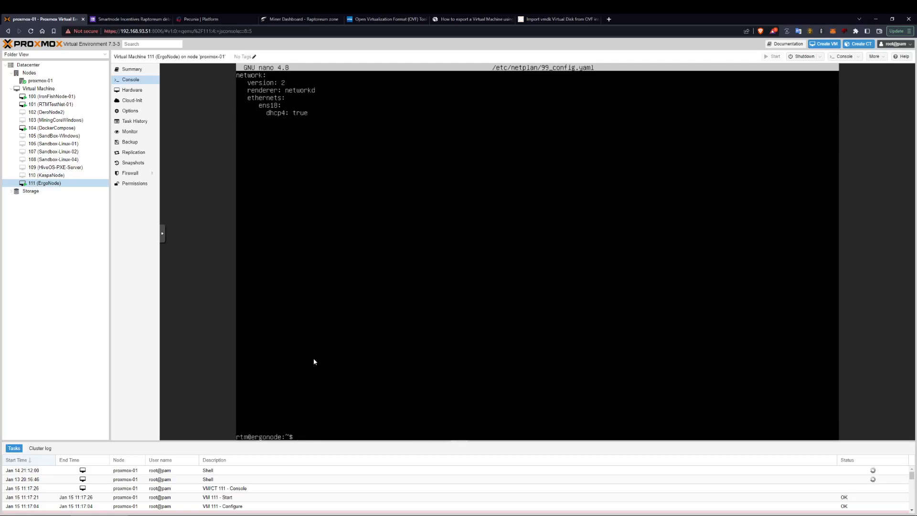
Print /etc/netplan/99_config.yaml to review it and apply the configuration with sudo netplan apply
text(cat /etc/netplan/99)
key(Tab)
key(Return)
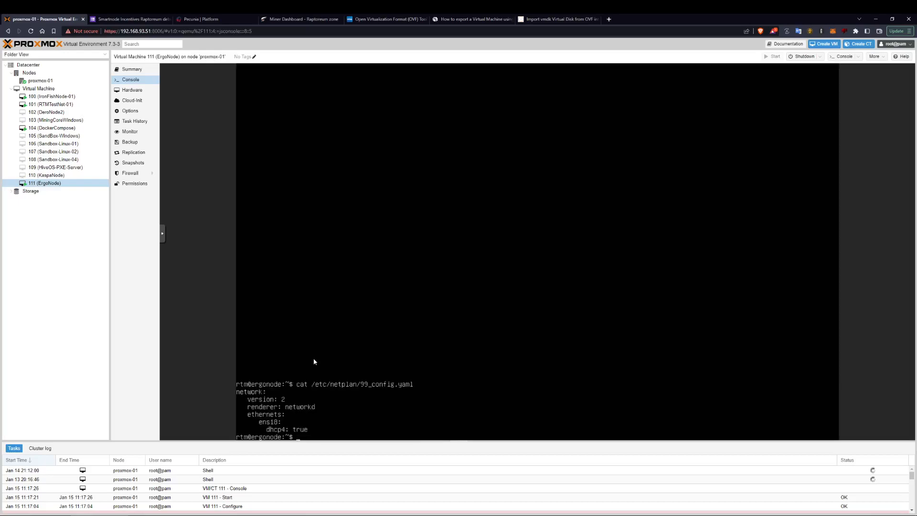
text(sudo netplan apply)
key(Return)
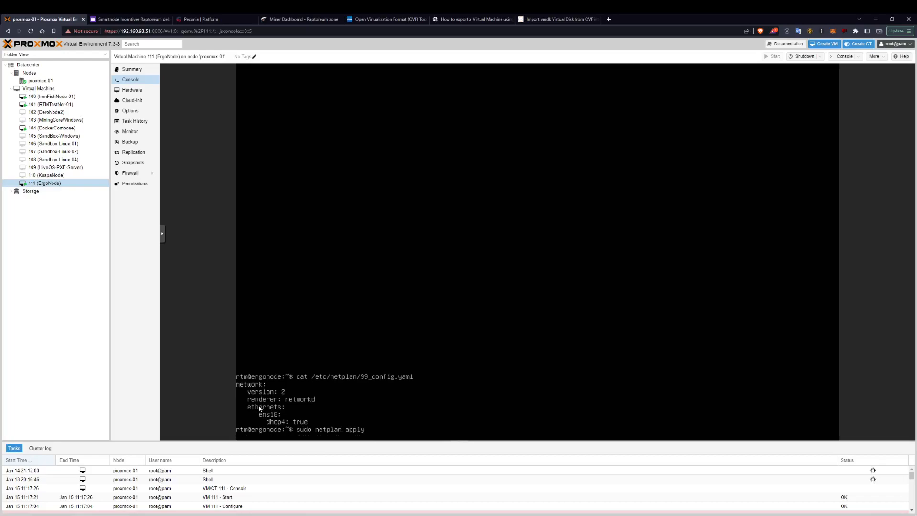
Check the guest's assigned IP address with ip a and consult the DHCP section of Ubuntu's network configuration page
key(Up)
key(Up)
key(Up)
key(Up)
key(Up)
key(Down)
key(Return)
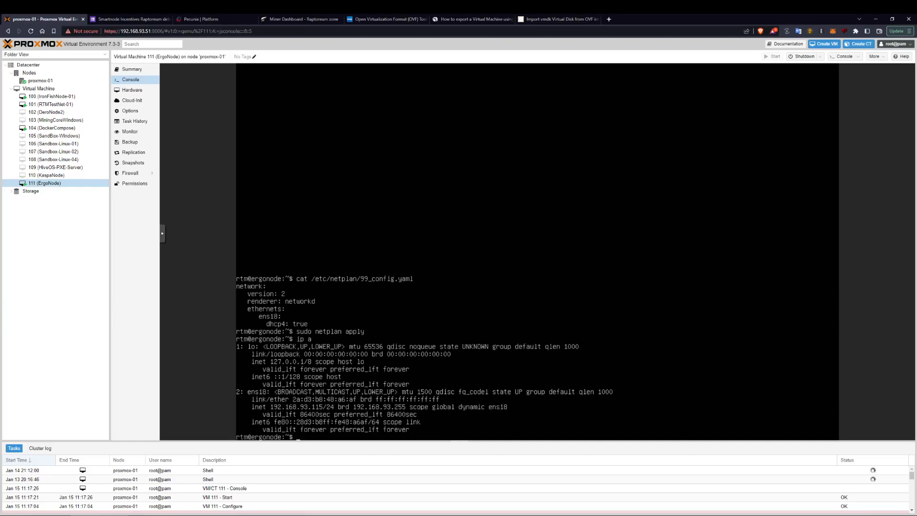
drag(0, 143, 651, 17)
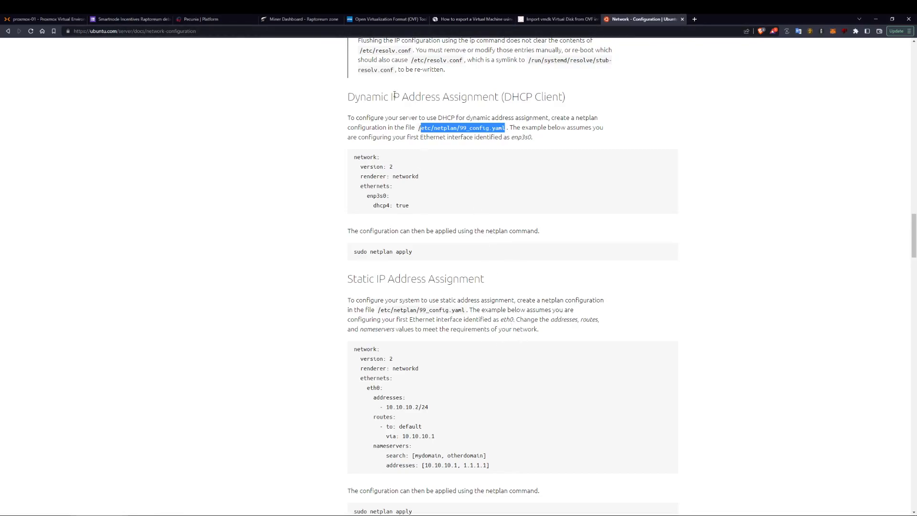
click(47, 19)
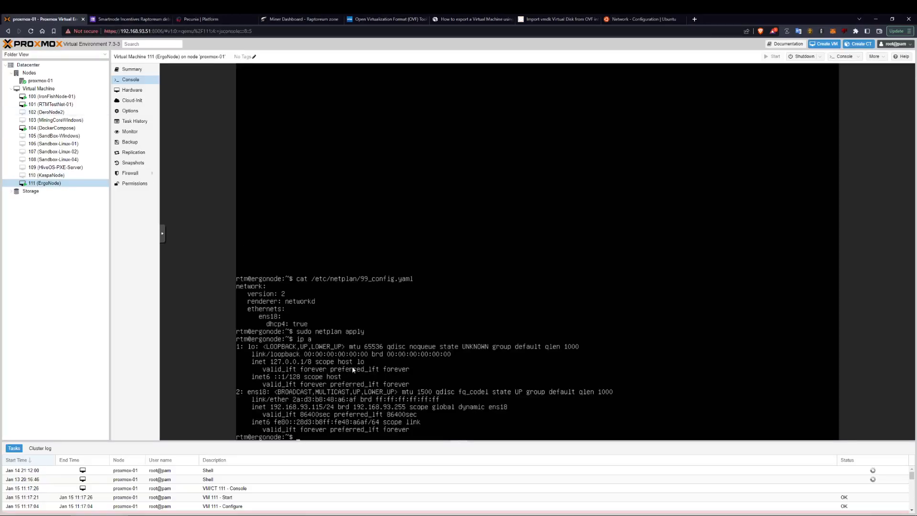